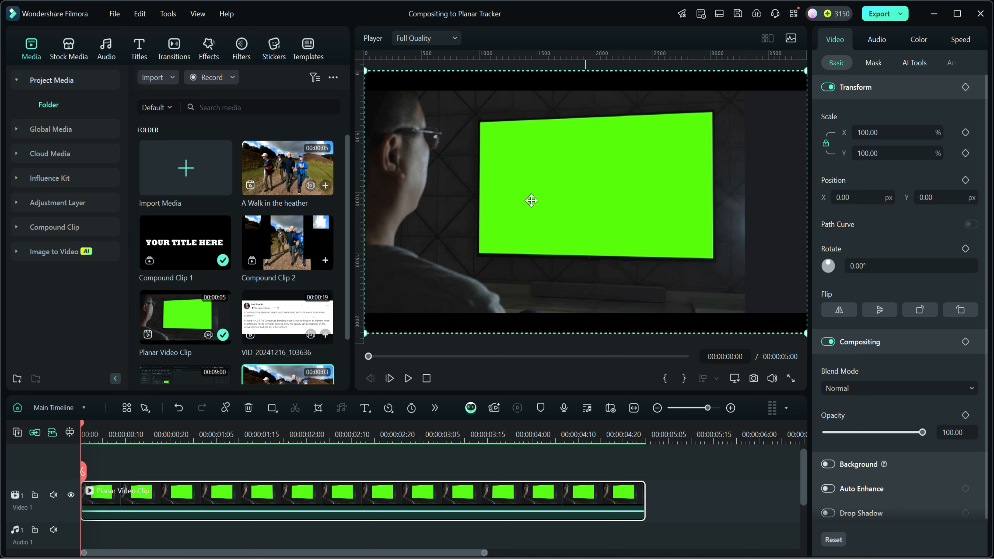
# Enable Planar Tracking with the Advanced tracker on the Planar Video Clip and set its accuracy to Low.
pyautogui.click(918, 64)
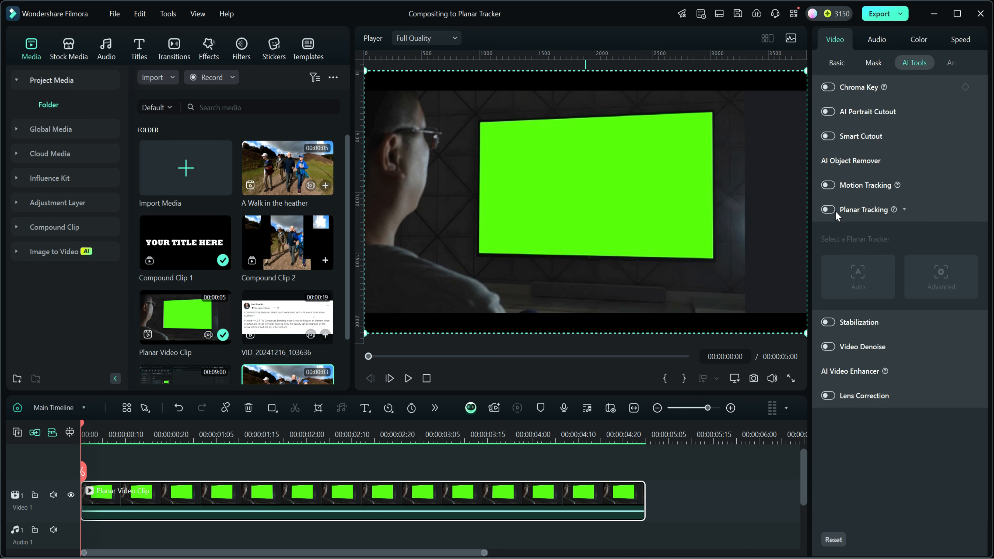
pyautogui.click(829, 210)
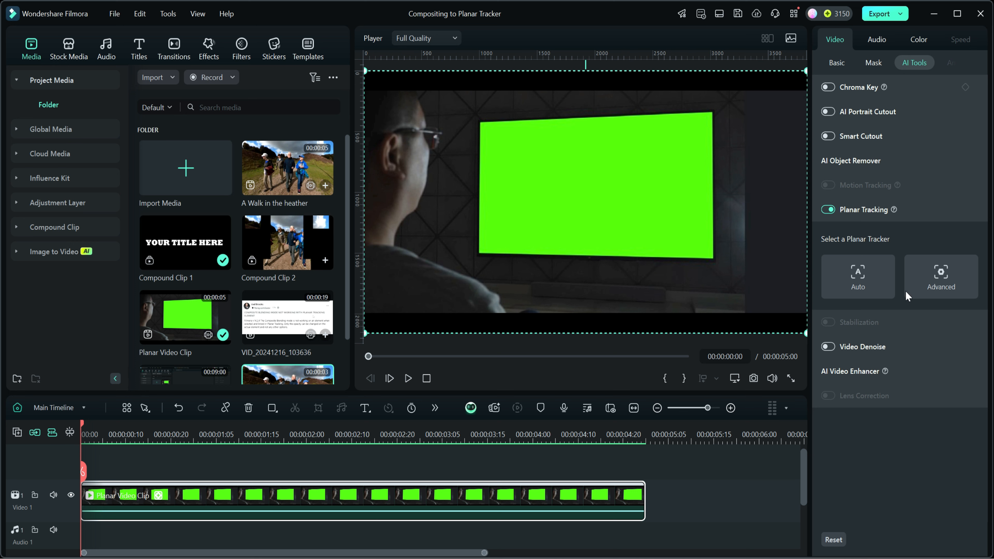
pyautogui.click(942, 279)
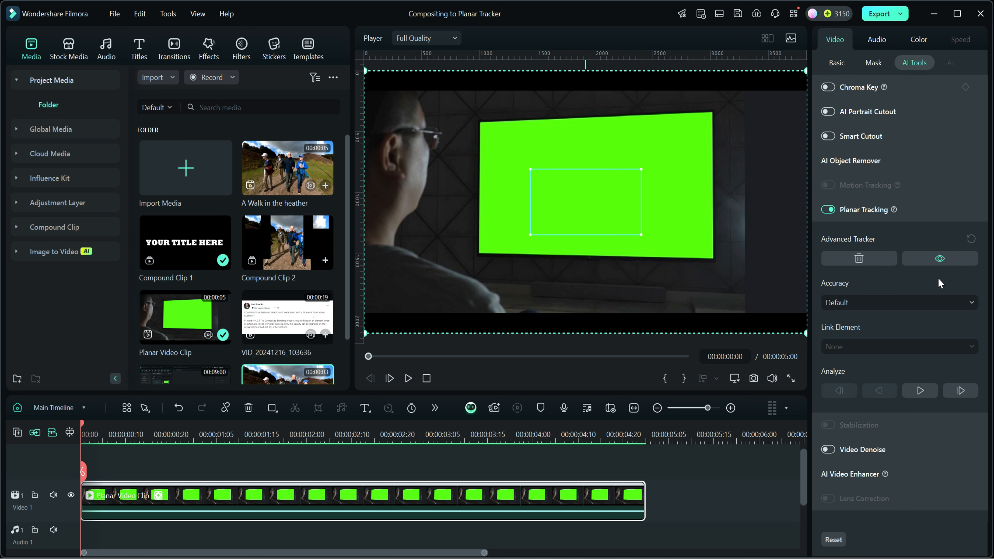
pyautogui.click(874, 308)
pyautogui.click(841, 328)
# Fit the tracker's four corners to the green TV screen and analyze the clip forward.
pyautogui.moveTo(641, 170); pyautogui.dragTo(707, 117)
pyautogui.moveTo(642, 236); pyautogui.dragTo(708, 255)
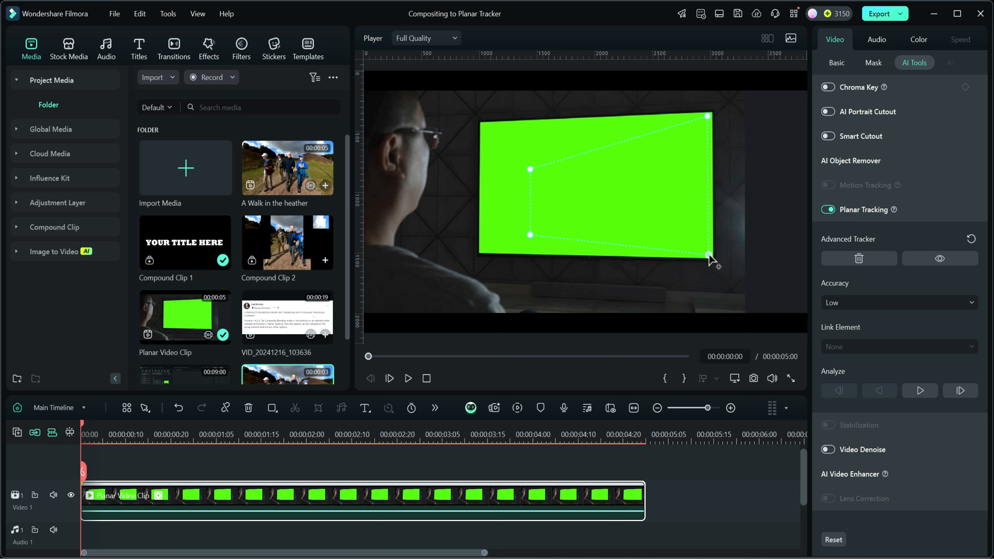
pyautogui.moveTo(529, 234); pyautogui.dragTo(484, 249)
pyautogui.moveTo(530, 169); pyautogui.dragTo(484, 125)
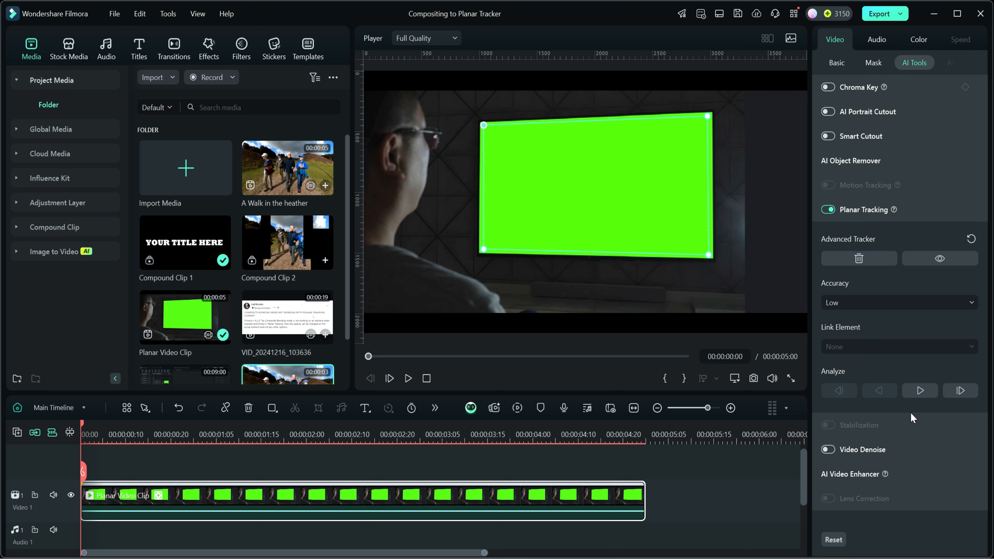
pyautogui.click(920, 391)
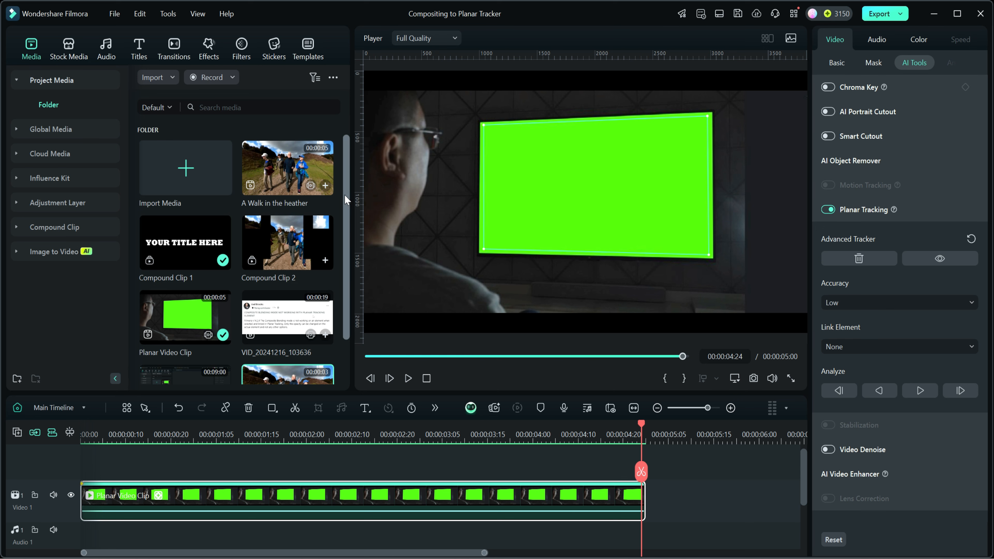
# Place the Walk clip at the timeline start on a track above the Planar Video Clip, keeping the 3840 x 2160 25fps project settings.
pyautogui.scroll(-2, 345, 193)
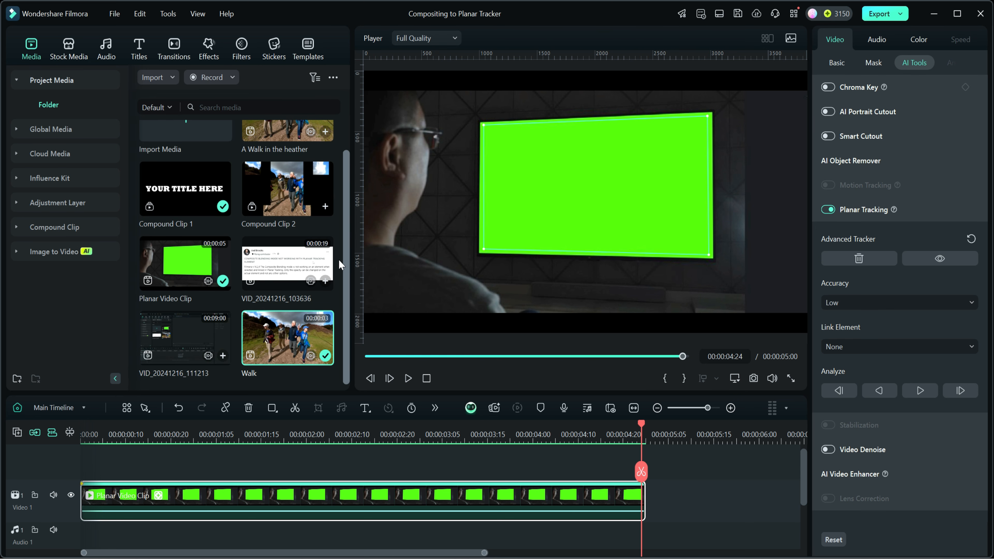
pyautogui.moveTo(286, 356); pyautogui.dragTo(193, 466)
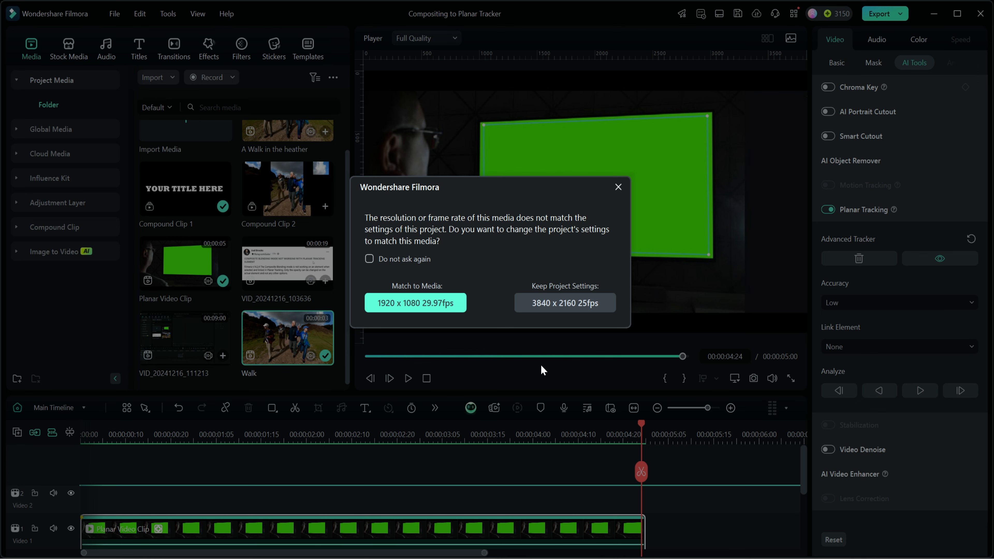
pyautogui.click(562, 303)
pyautogui.moveTo(397, 497); pyautogui.dragTo(264, 497)
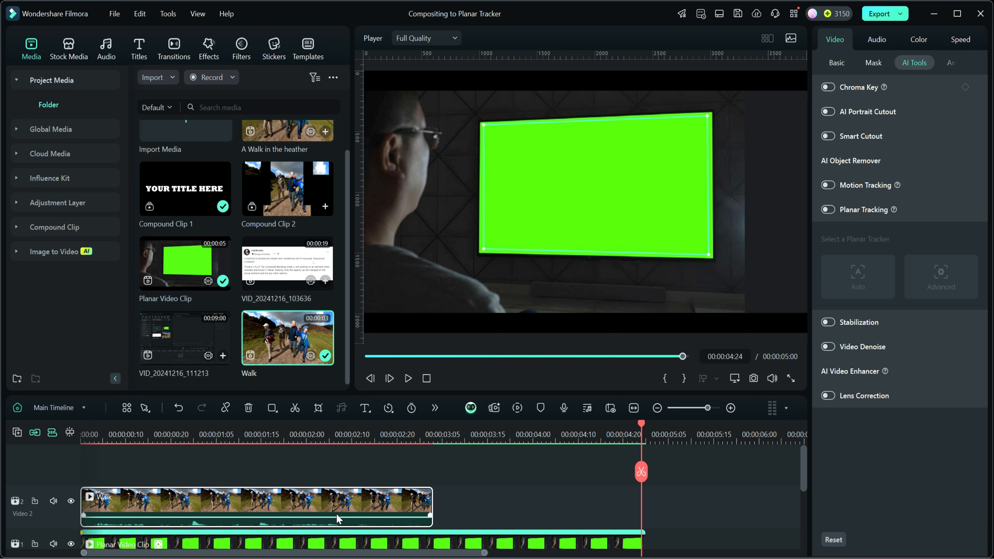
# Link the Walk clip to the Planar Video Clip's planar tracker as its element.
pyautogui.click(461, 544)
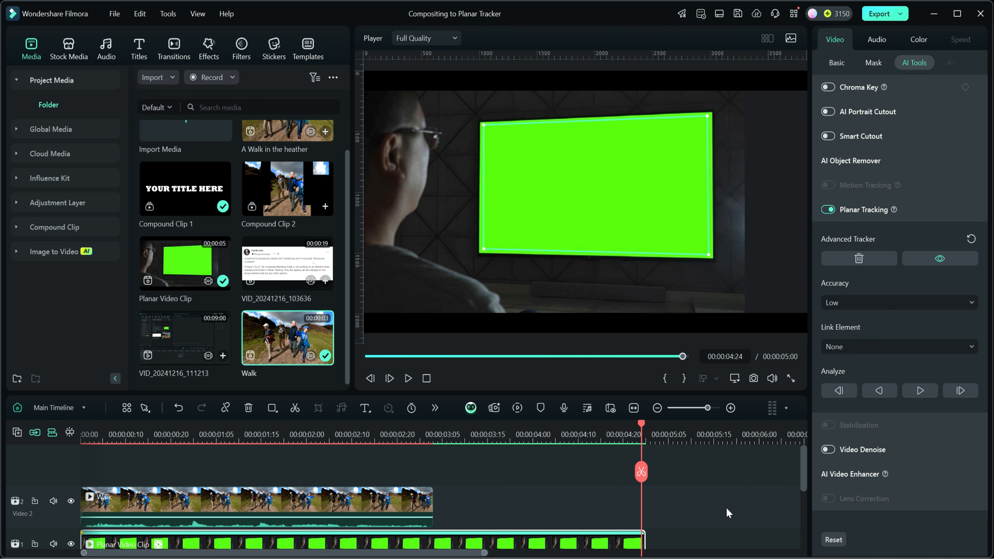
pyautogui.scroll(-1, 728, 512)
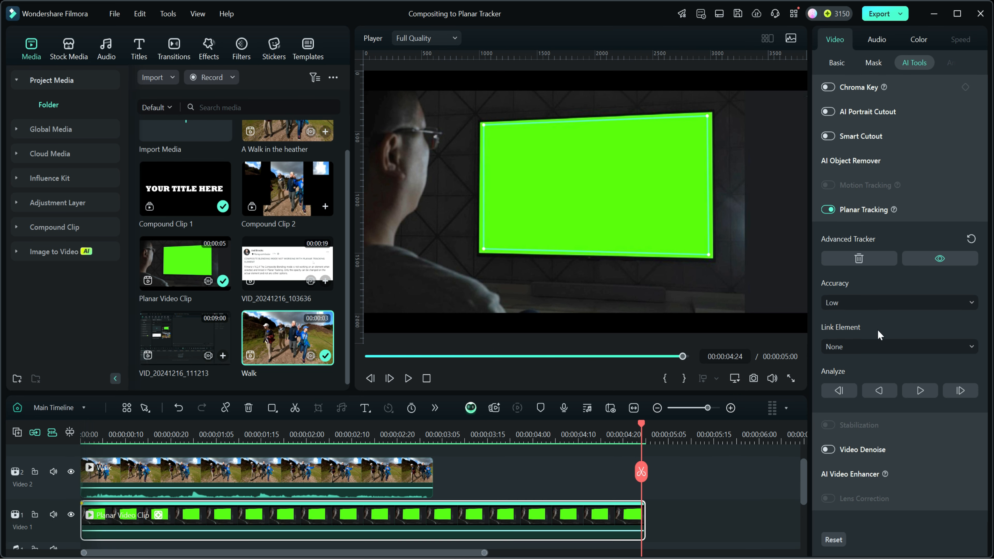
pyautogui.click(867, 348)
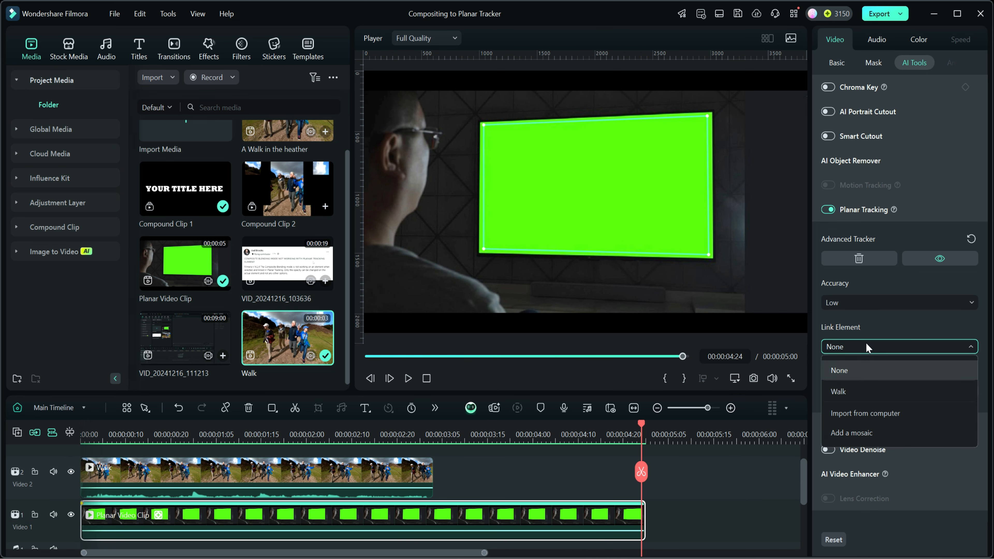
pyautogui.click(838, 393)
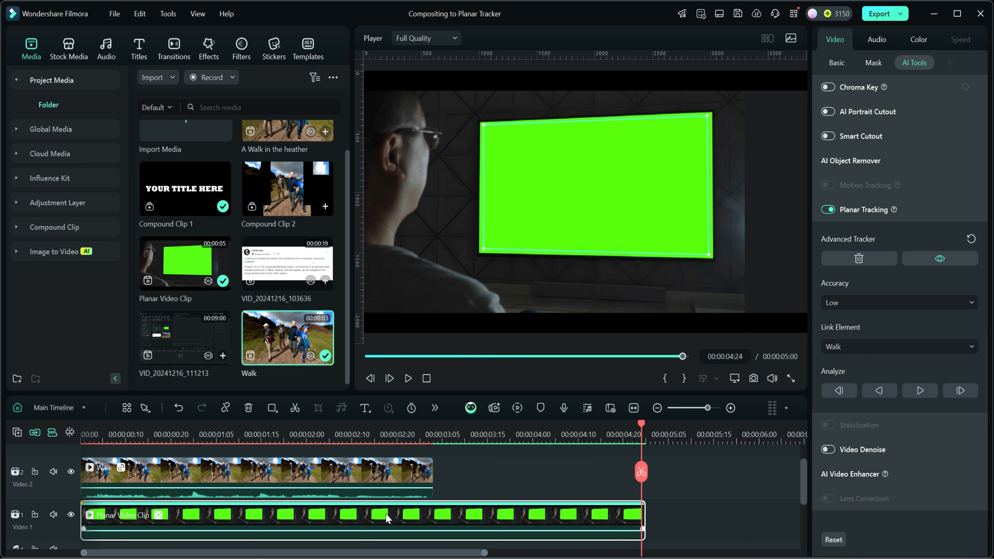
# Try the Multiply and Lighten blend modes on the linked Walk clip at 100% opacity, previewing the composite at 00:00:02:07.
pyautogui.click(379, 470)
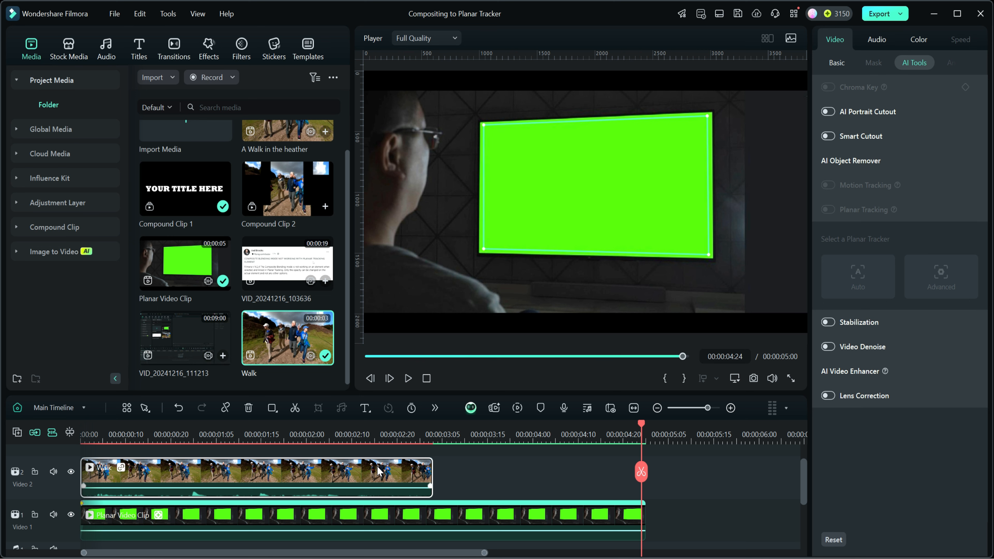
pyautogui.click(836, 62)
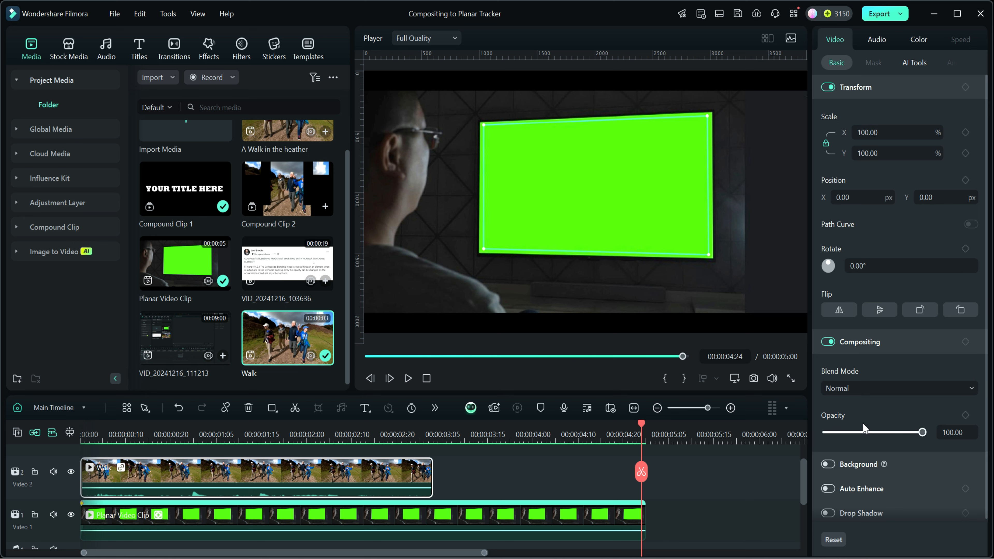
pyautogui.click(891, 385)
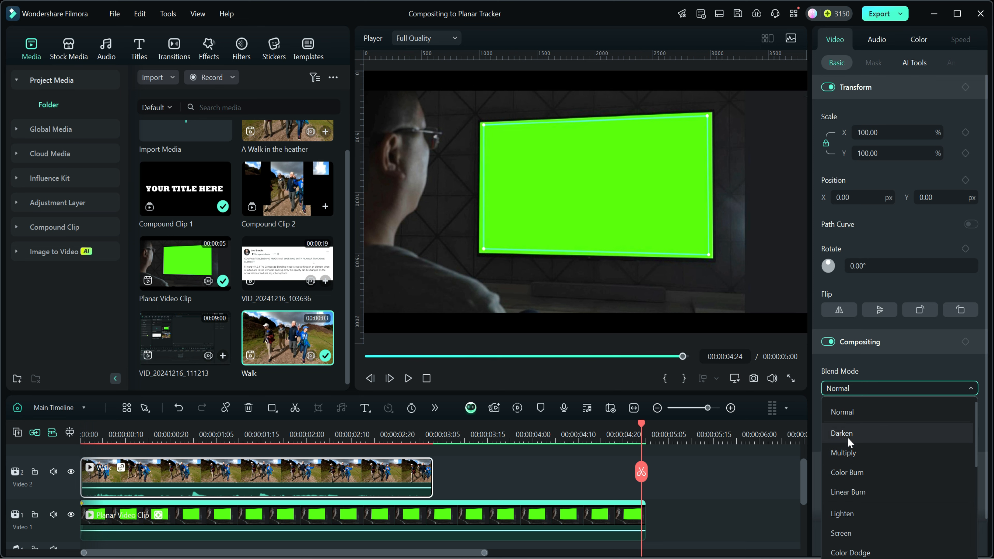
pyautogui.click(845, 452)
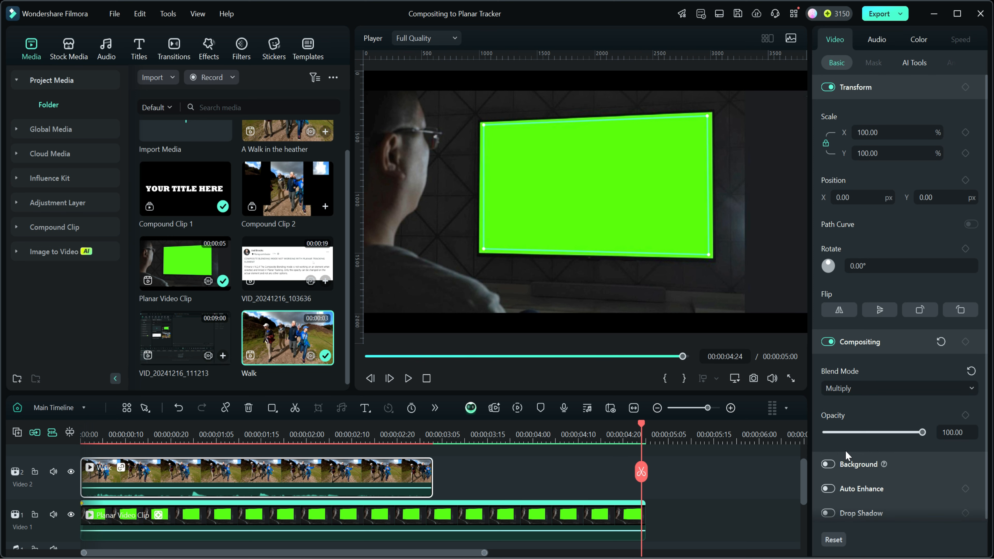
pyautogui.click(848, 386)
pyautogui.click(842, 515)
pyautogui.moveTo(644, 429); pyautogui.dragTo(338, 450)
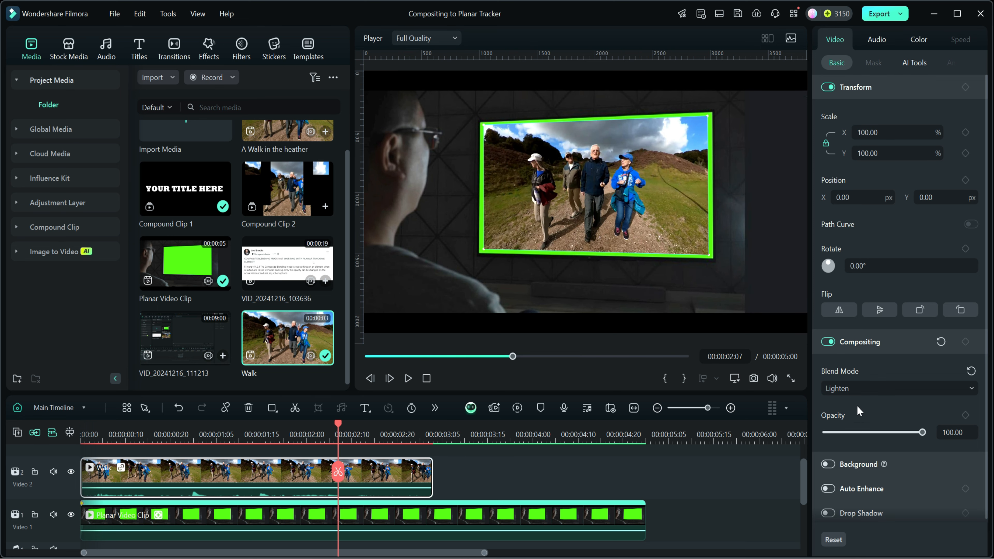
pyautogui.moveTo(923, 435)
pyautogui.mouseDown()
pyautogui.moveTo(851, 434)
pyautogui.moveTo(942, 436)
pyautogui.mouseUp()
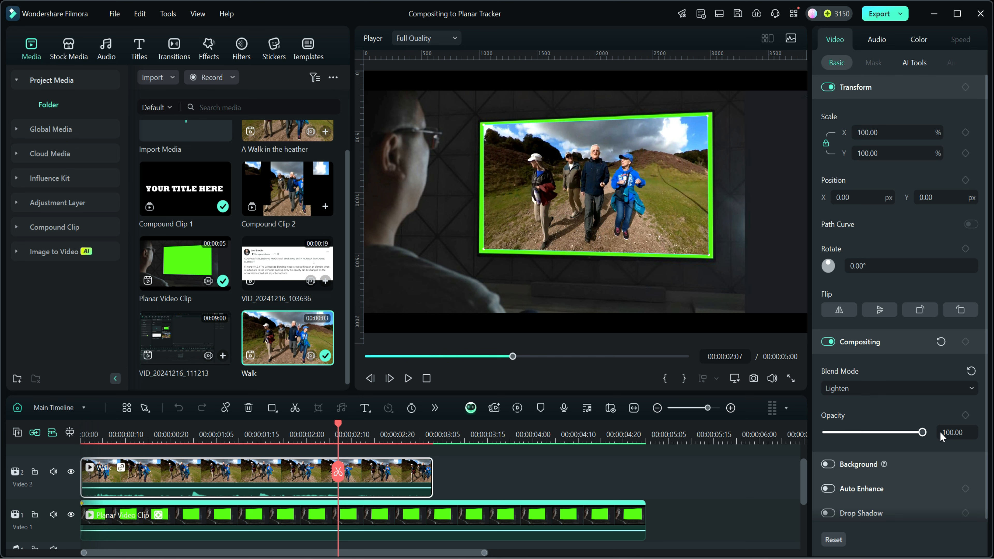
# Try the Difference and Vivid Light blend modes on the linked Walk clip and preview the frame at 00:00:01:16.
pyautogui.click(865, 387)
pyautogui.scroll(-2, 867, 500)
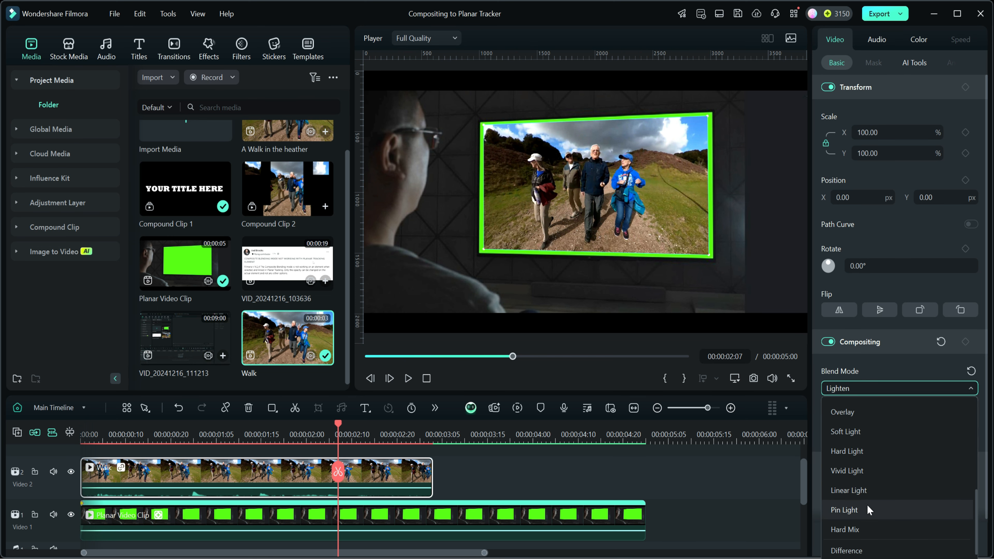
pyautogui.scroll(-1, 876, 520)
pyautogui.click(852, 532)
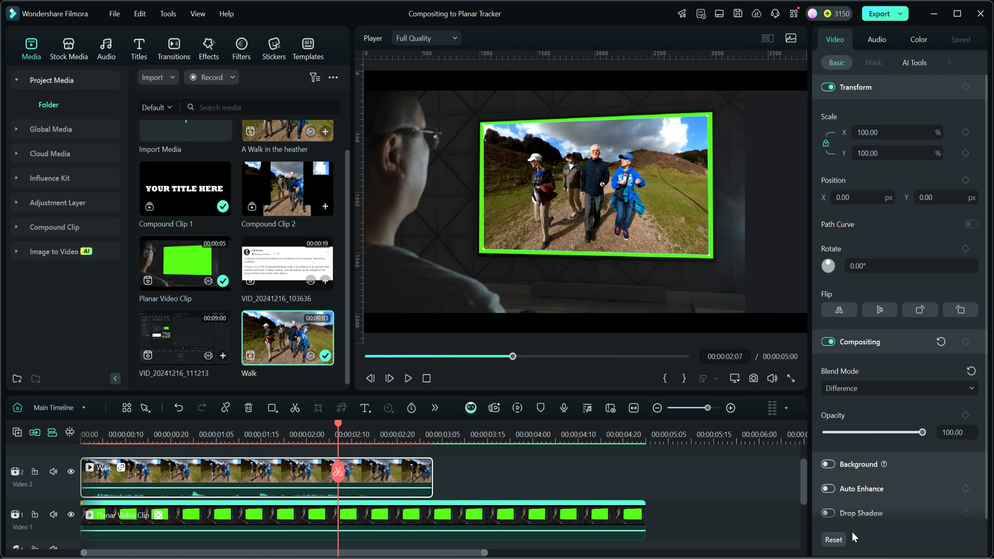
pyautogui.click(873, 387)
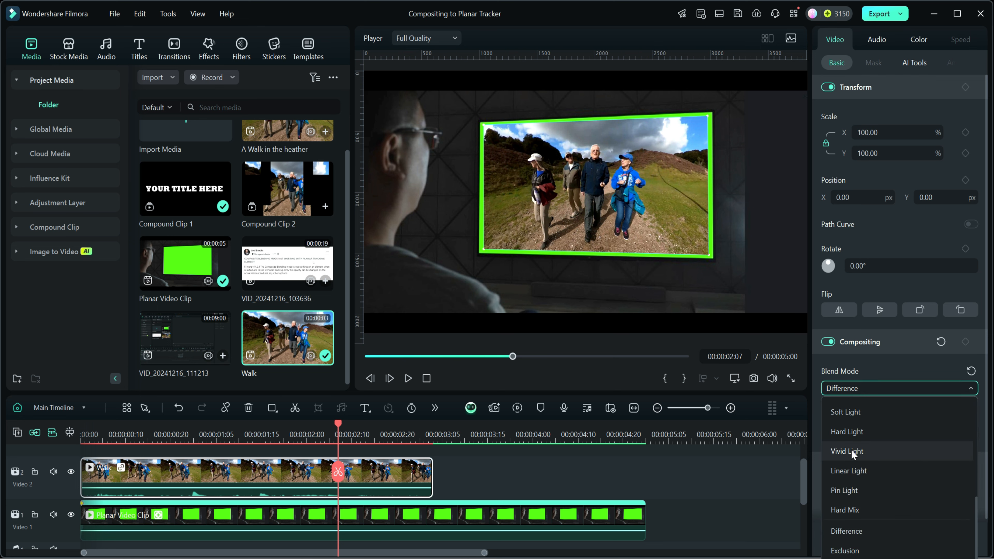
pyautogui.click(850, 451)
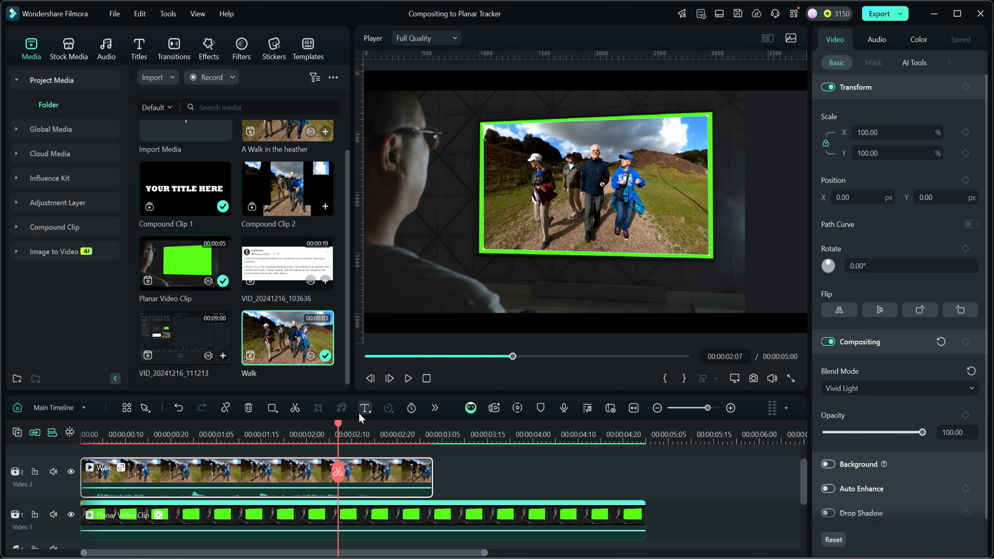
pyautogui.moveTo(338, 423); pyautogui.dragTo(266, 423)
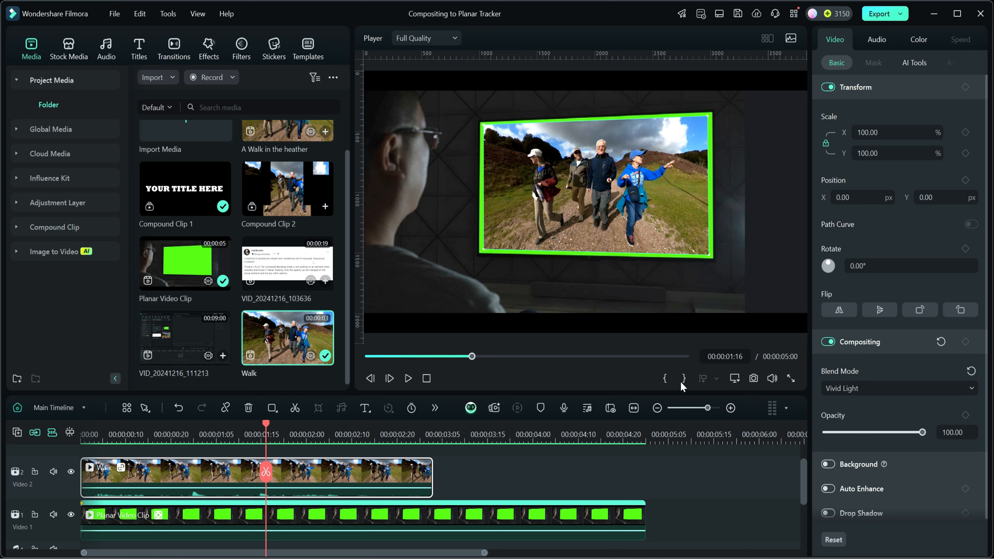
# Set the planar tracker's link element to None and delete the Walk clip from the timeline.
pyautogui.click(577, 522)
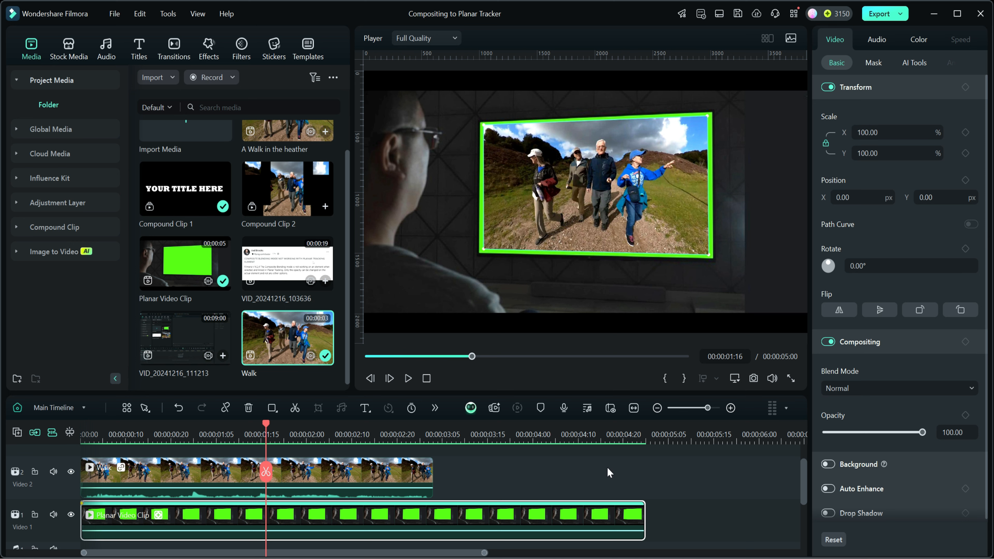
pyautogui.click(923, 65)
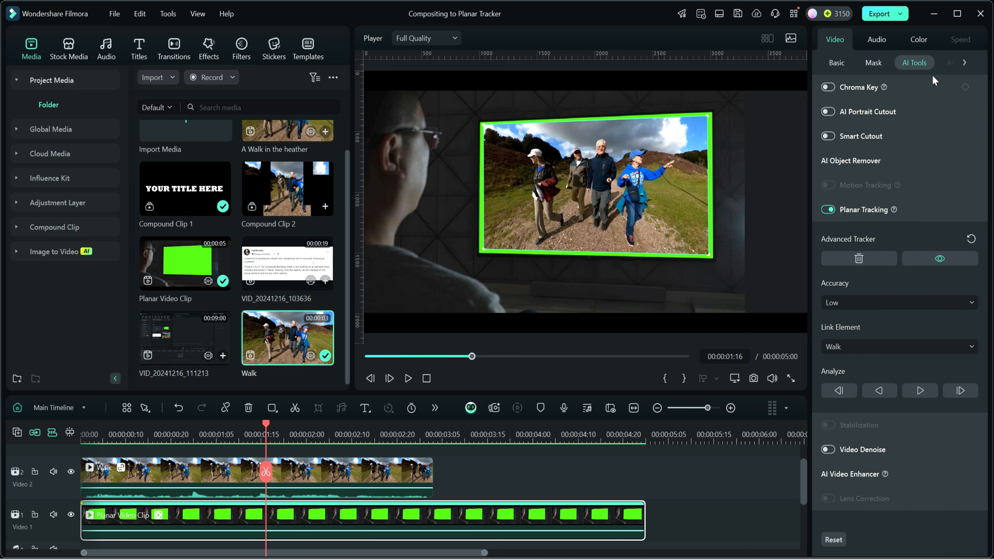
pyautogui.click(878, 348)
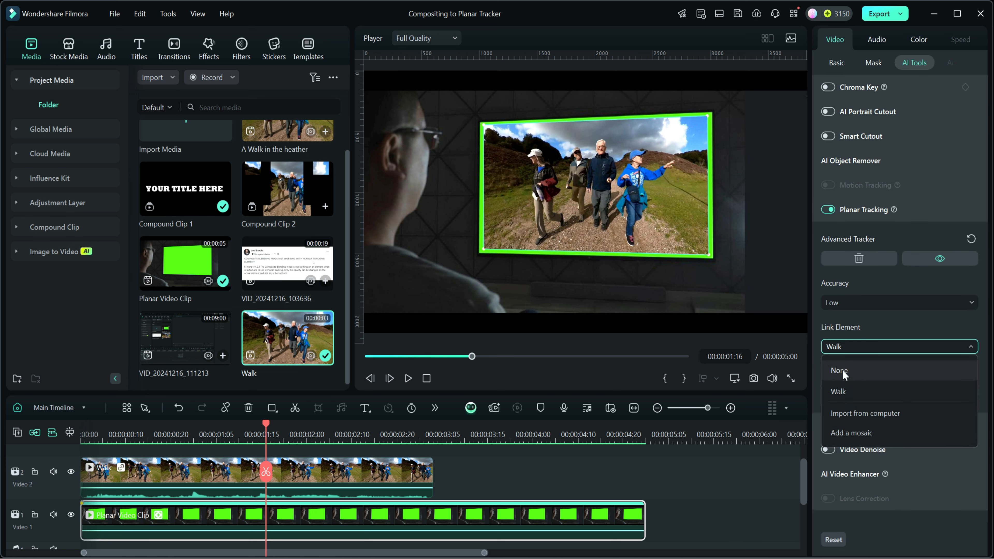
pyautogui.click(853, 375)
pyautogui.click(406, 491)
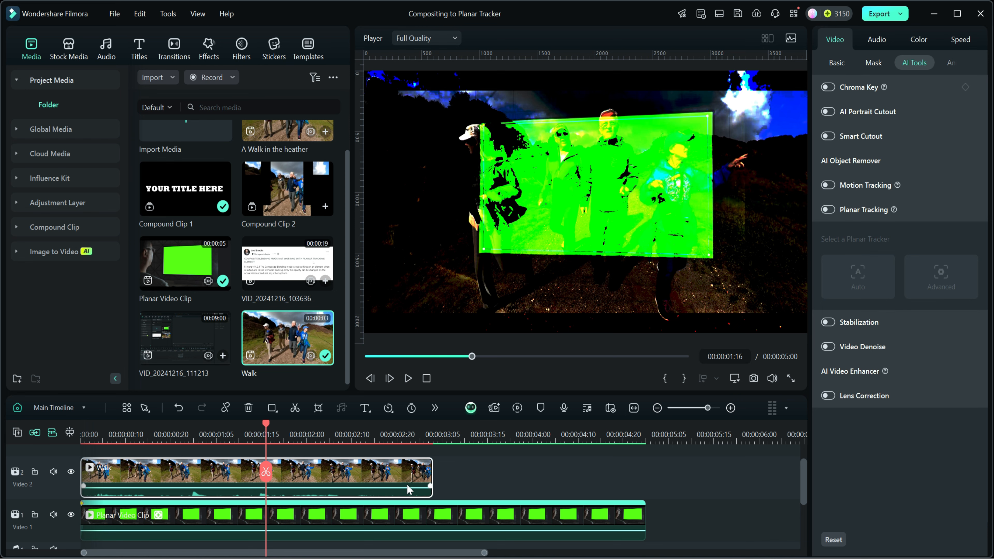
pyautogui.press('Delete')
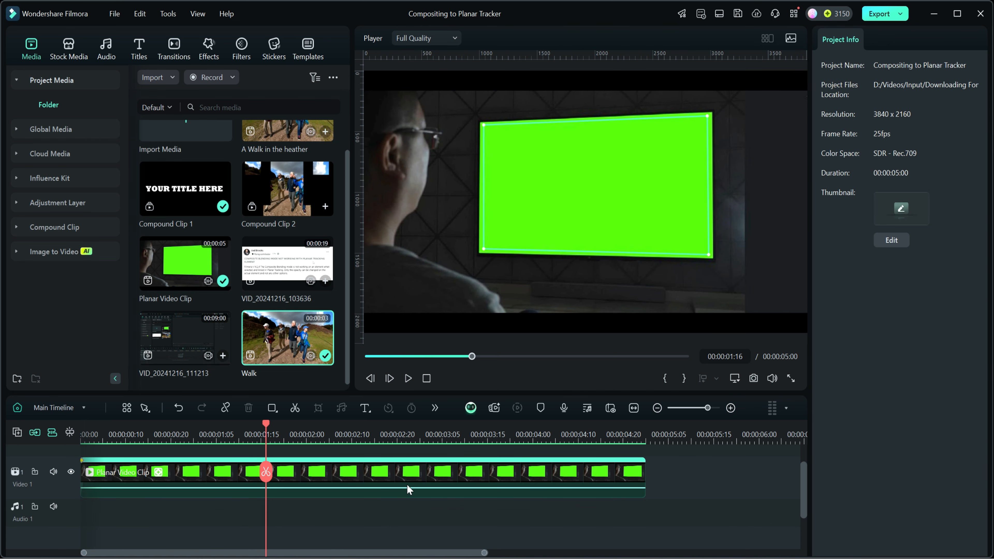
# Disable the Planar Video Clip on the timeline, leaving its track's visibility on.
pyautogui.scroll(2, 704, 520)
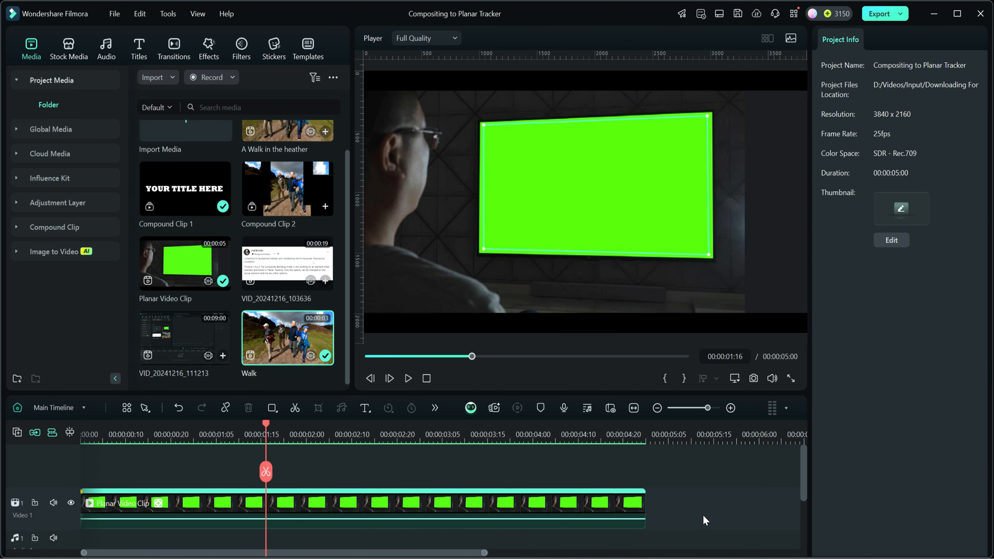
pyautogui.rightClick(397, 505)
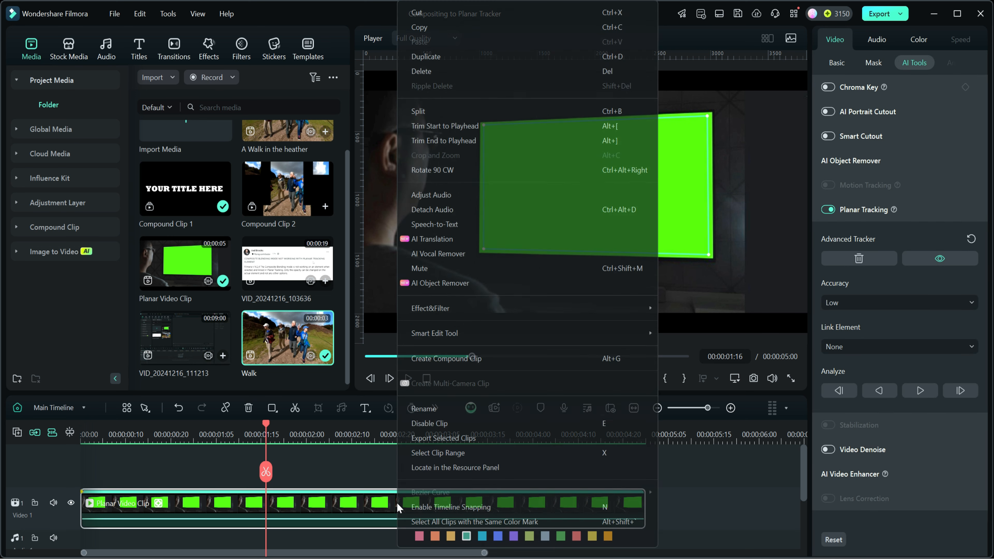
pyautogui.click(430, 423)
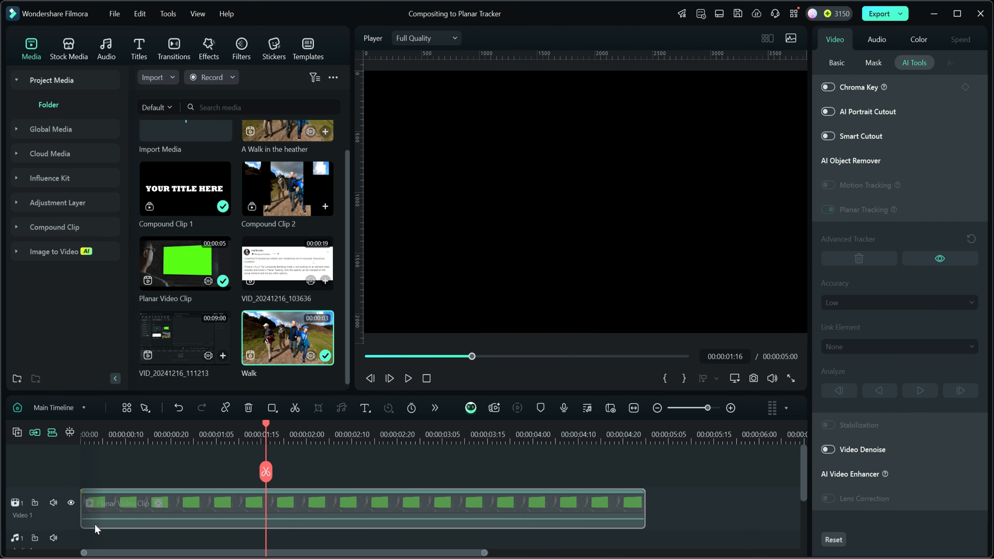
pyautogui.click(71, 503)
pyautogui.click(71, 503)
# Add the Walk clip near the timeline start on a new track above the disabled clip, keeping the 3840 x 2160 25fps project settings.
pyautogui.moveTo(382, 397)
pyautogui.mouseDown()
pyautogui.moveTo(378, 411)
pyautogui.moveTo(379, 402)
pyautogui.mouseUp()
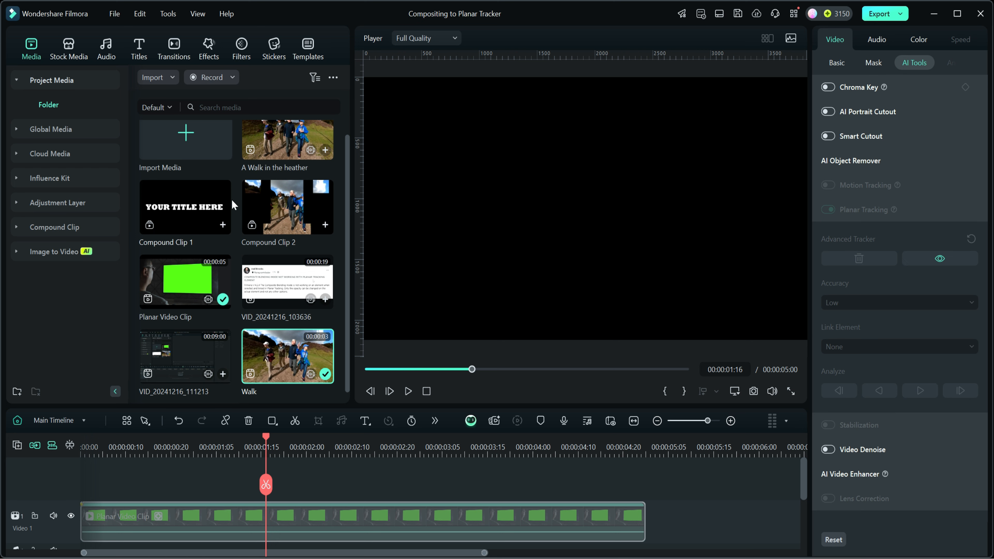
pyautogui.moveTo(290, 354); pyautogui.dragTo(92, 485)
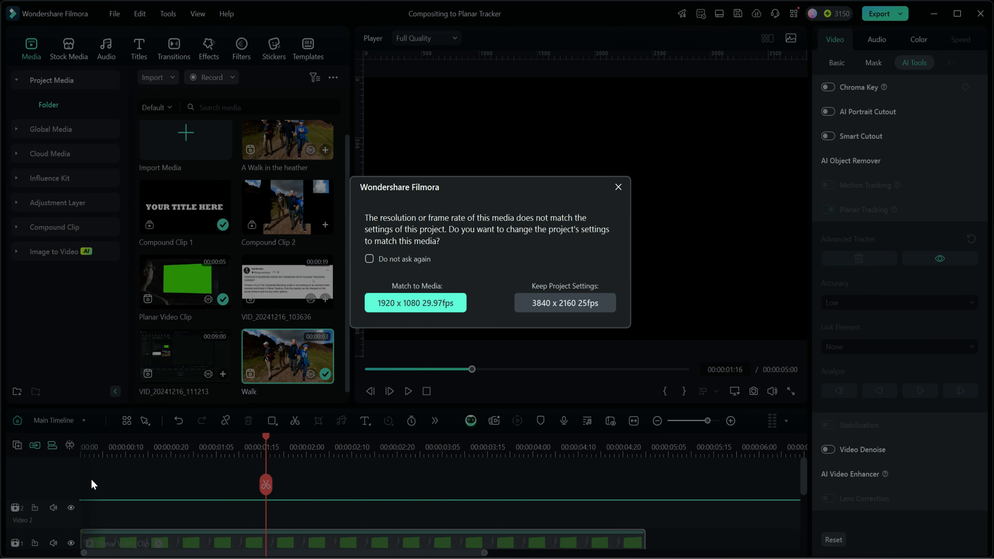
pyautogui.click(551, 308)
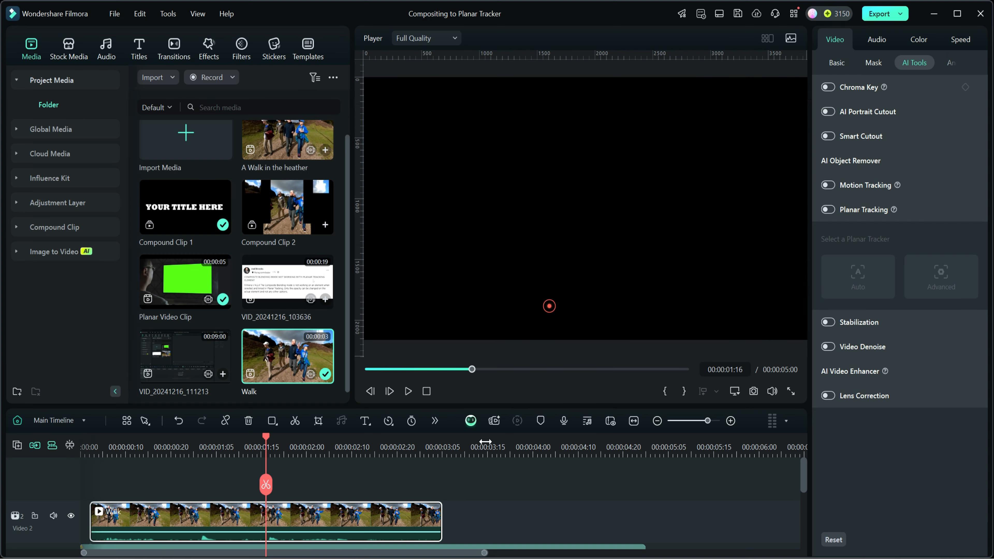
# Slow the Walk clip to 0.50 speed and trim its end to match the end of the Planar Video Clip.
pyautogui.click(963, 40)
pyautogui.moveTo(944, 106); pyautogui.dragTo(924, 107)
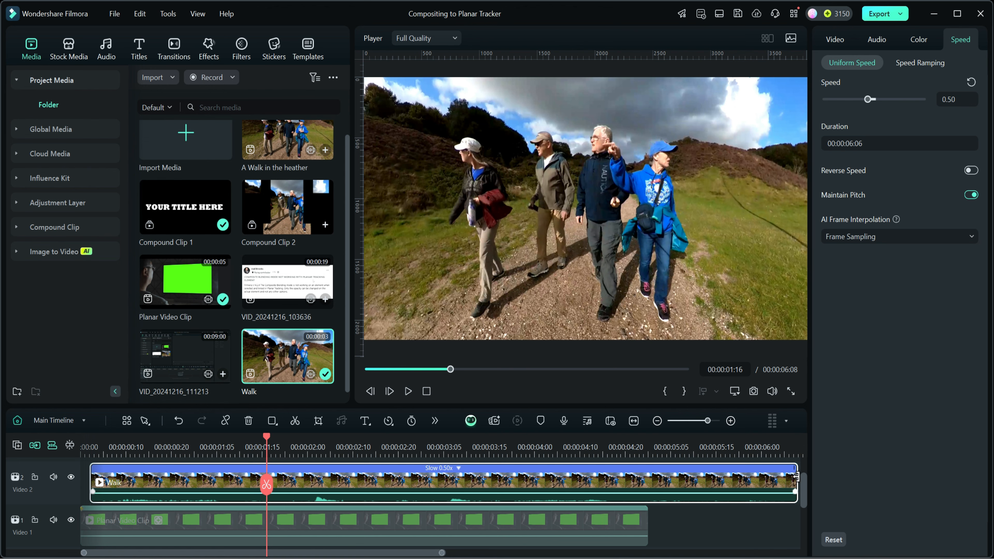
pyautogui.moveTo(797, 475); pyautogui.dragTo(613, 486)
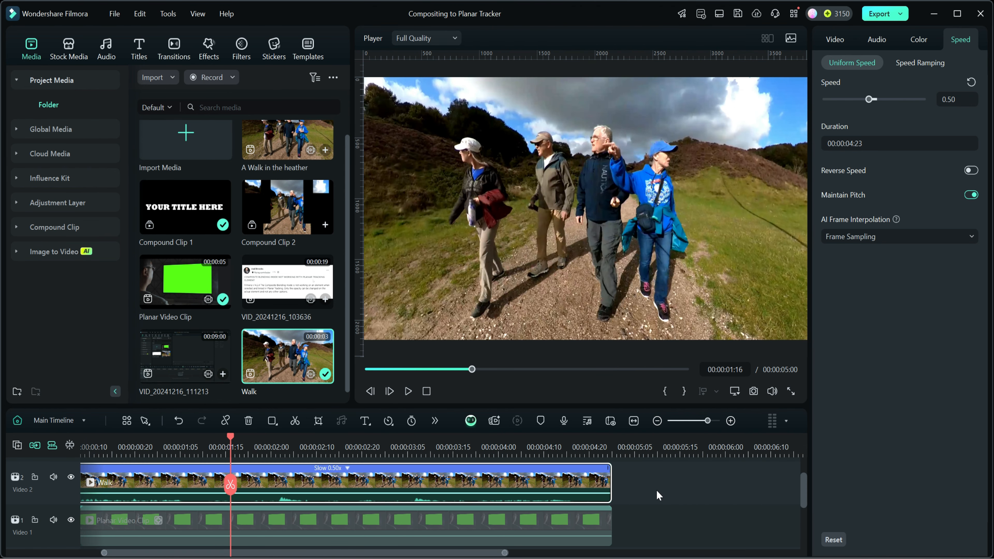
# Add the Black stock background on a new track above the Walk clip, near the timeline start.
pyautogui.scroll(1, 658, 496)
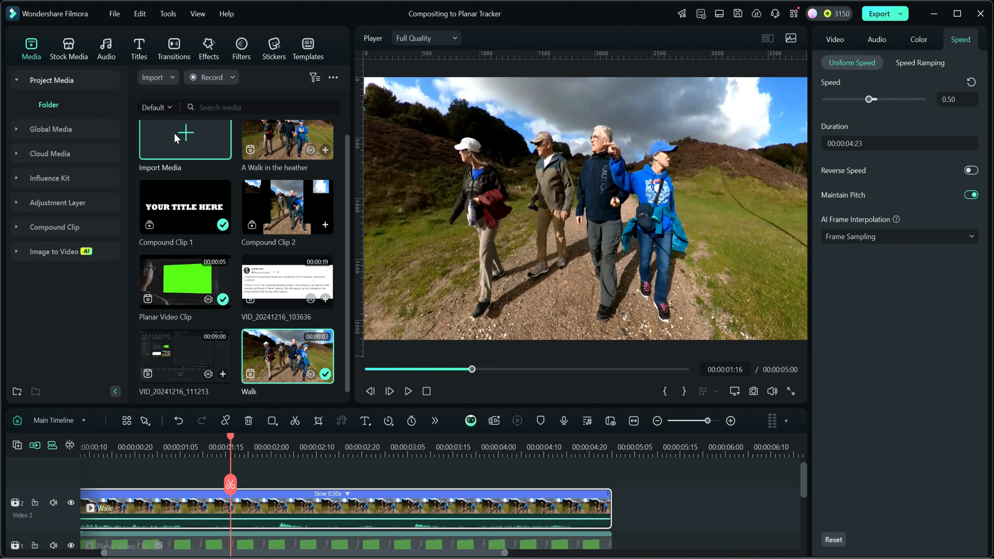
pyautogui.click(69, 49)
pyautogui.moveTo(180, 146); pyautogui.dragTo(111, 487)
pyautogui.moveTo(521, 510); pyautogui.dragTo(484, 520)
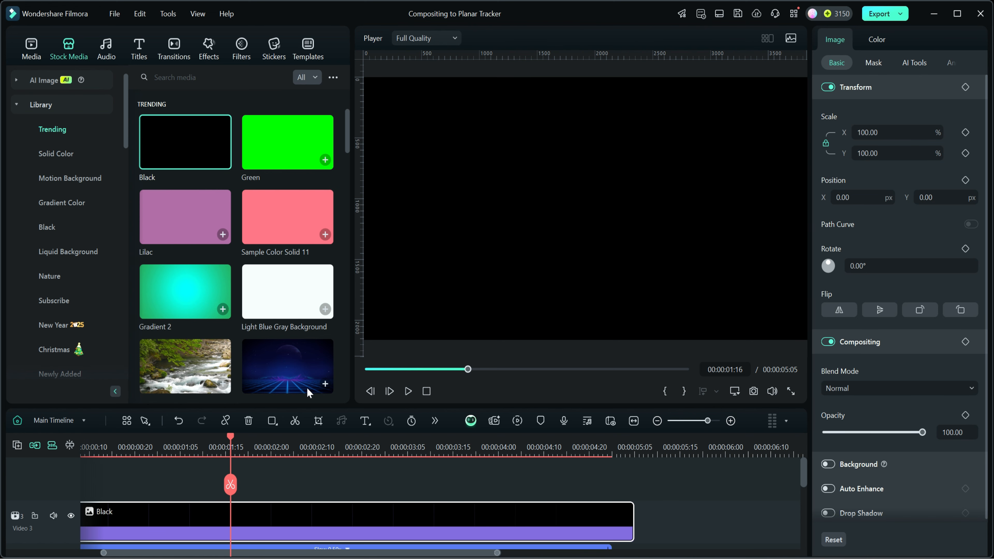
# Add the Default Title on a new track above the Black clip, aligned with the start and end of the Planar Video Clip.
pyautogui.click(139, 48)
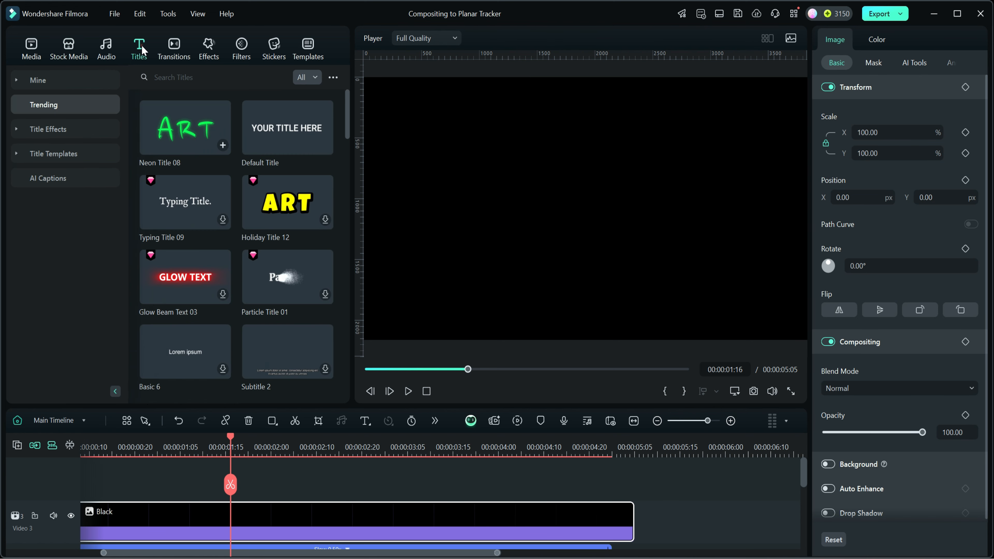
pyautogui.click(304, 125)
pyautogui.moveTo(286, 137); pyautogui.dragTo(114, 480)
pyautogui.moveTo(535, 519); pyautogui.dragTo(449, 513)
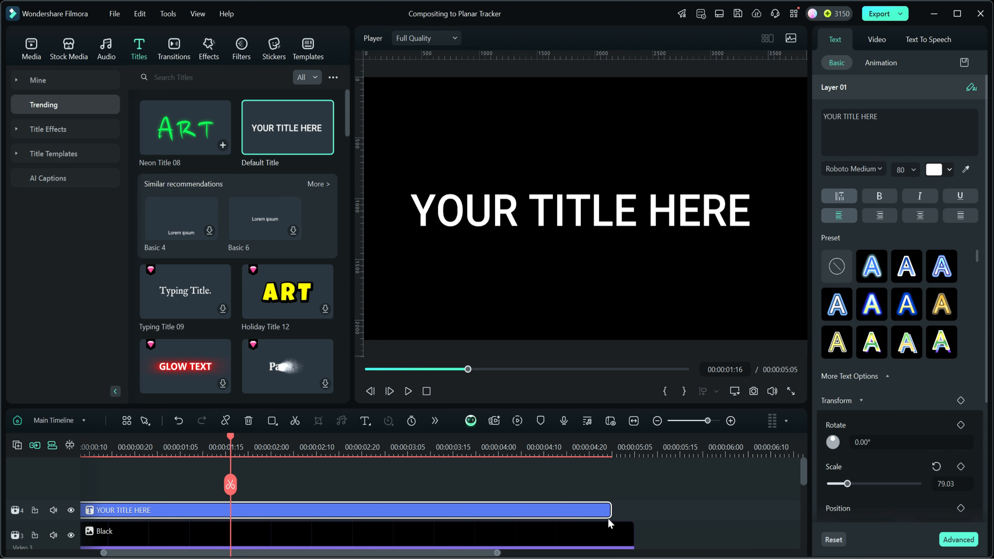
# Move the Black and Walk clips to the timeline start and extend the Walk clip's end to 00:00:05:00.
pyautogui.scroll(-1, 667, 525)
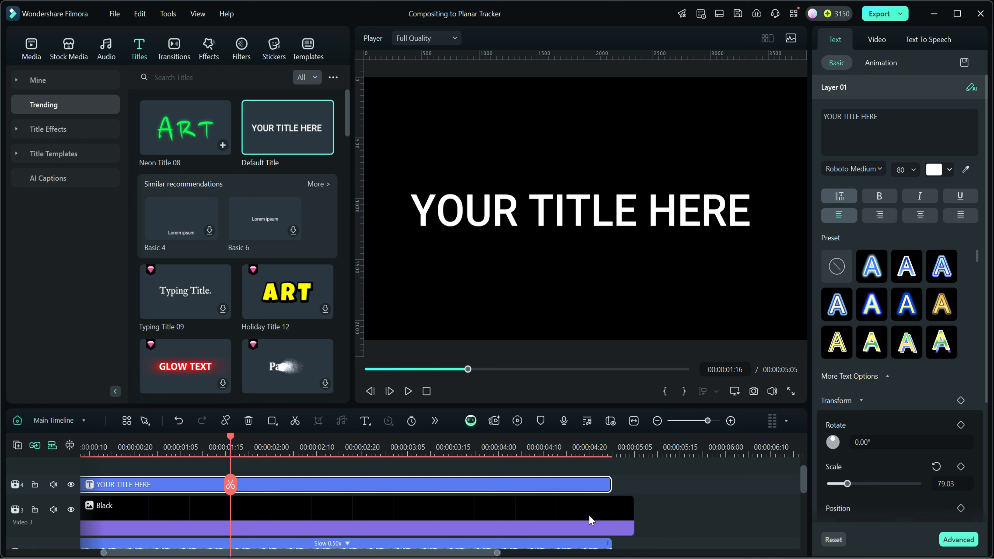
pyautogui.moveTo(595, 406); pyautogui.dragTo(599, 325)
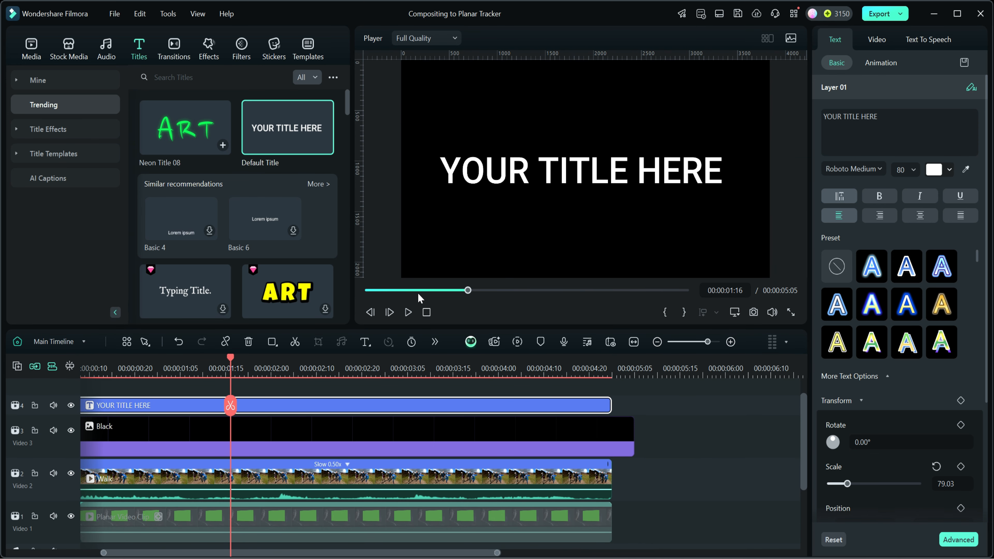
pyautogui.click(427, 313)
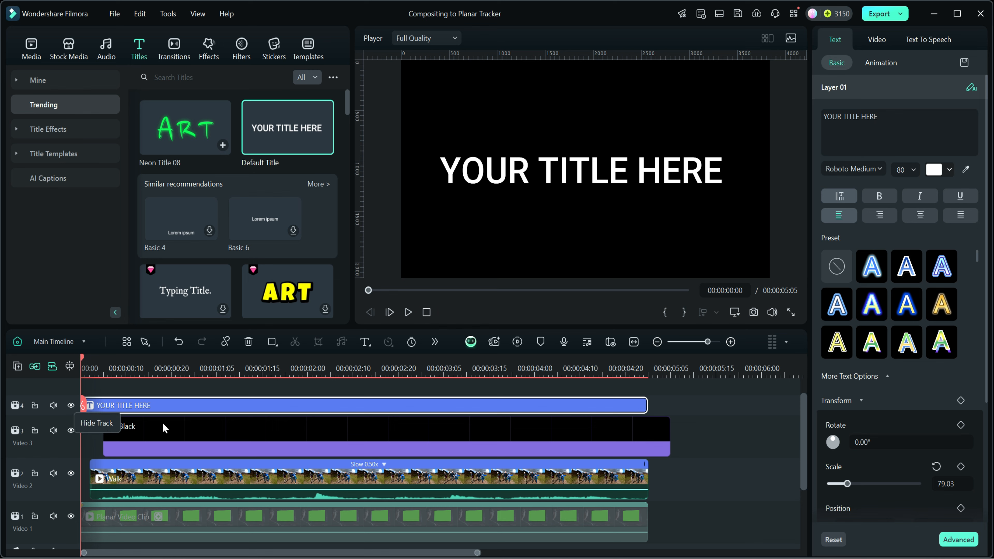
pyautogui.moveTo(184, 431); pyautogui.dragTo(156, 434)
pyautogui.moveTo(197, 483); pyautogui.dragTo(166, 473)
pyautogui.moveTo(639, 473); pyautogui.dragTo(650, 476)
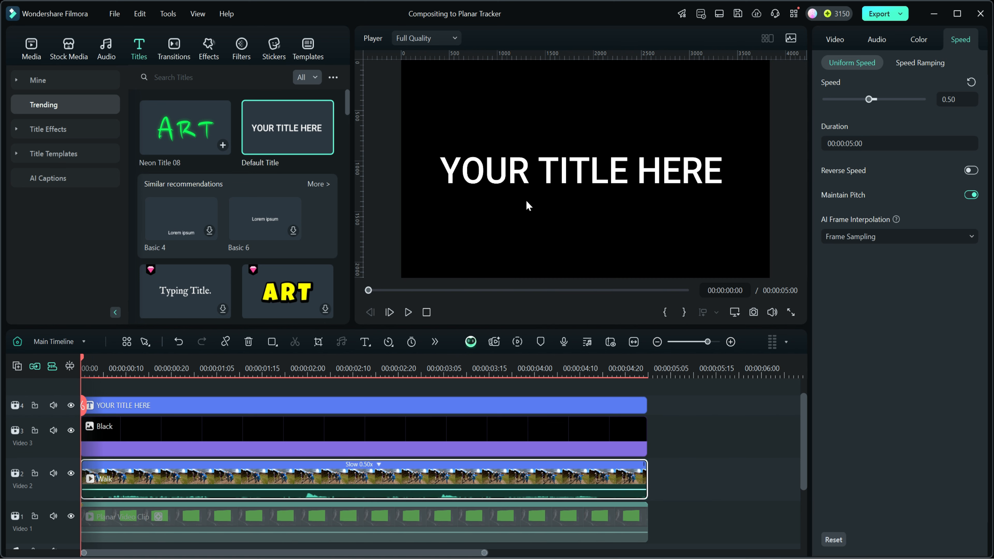
# Set the title's font to Rockwell Extra Bold and its font size to 62.
pyautogui.click(428, 405)
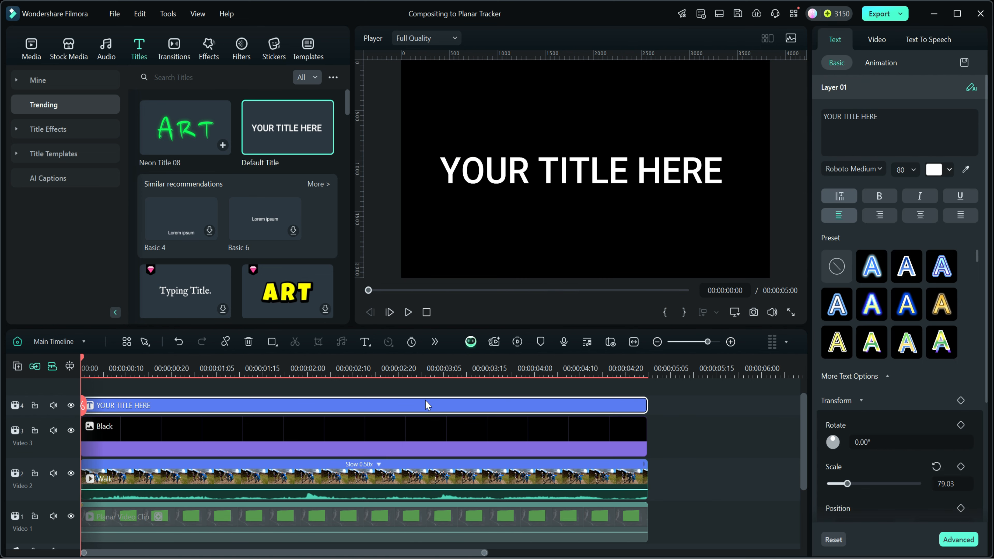
pyautogui.click(872, 171)
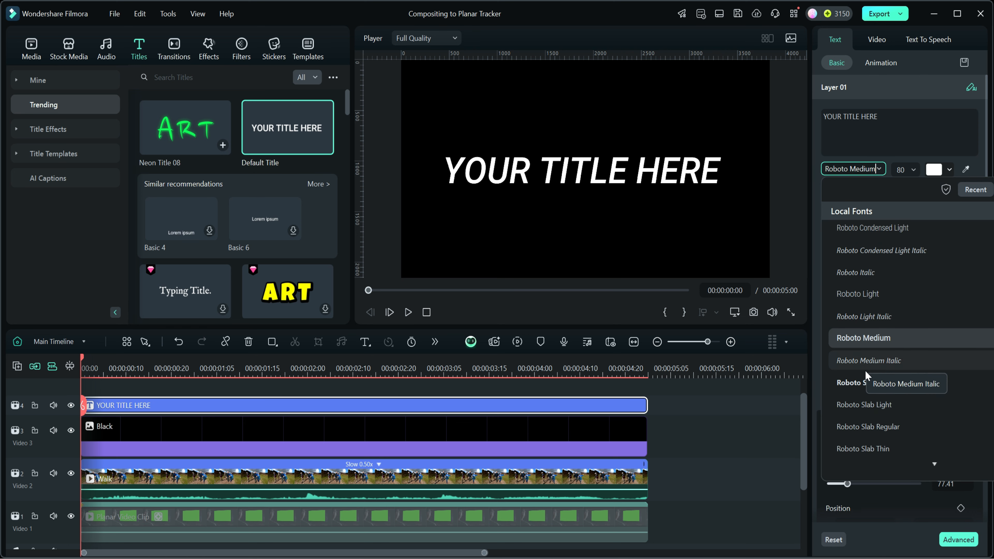
pyautogui.scroll(-5, 866, 371)
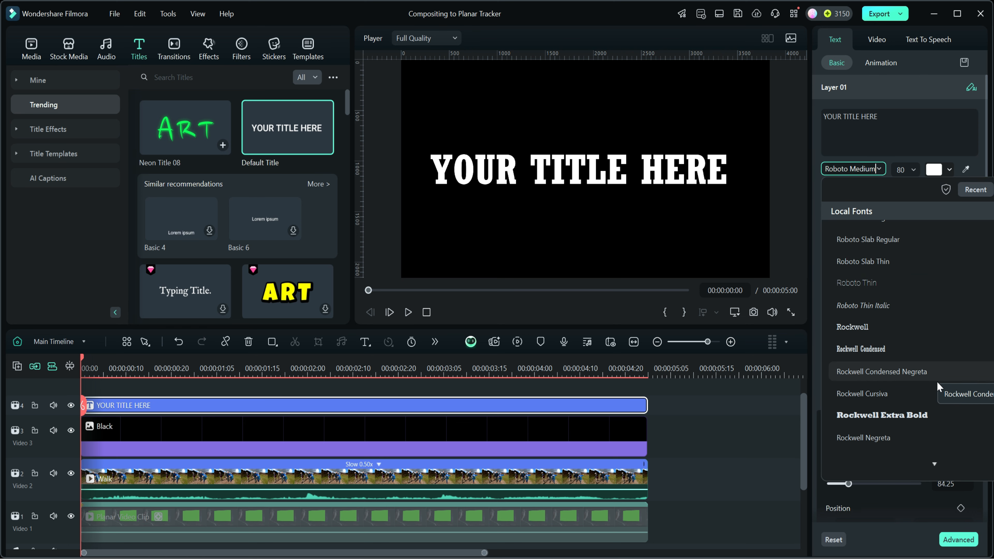
pyautogui.click(896, 414)
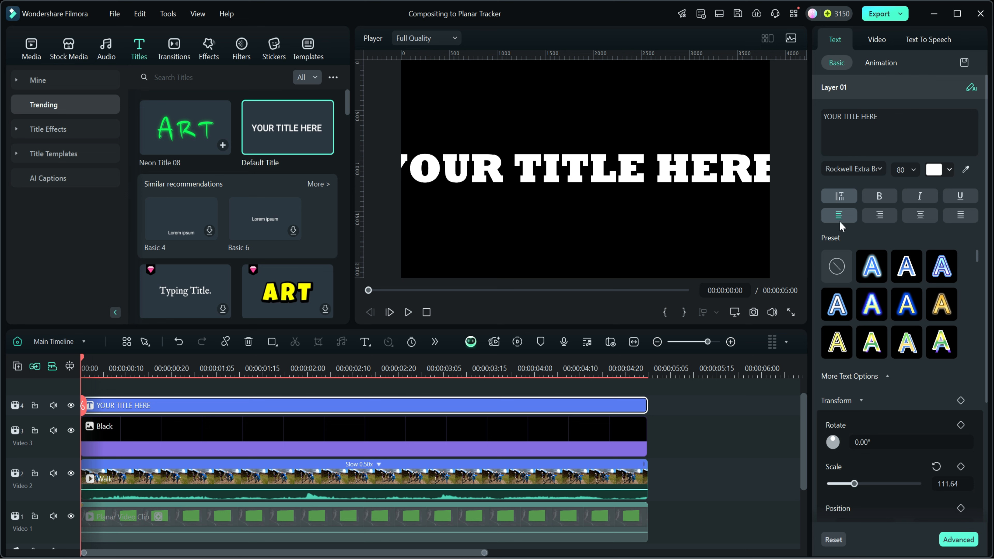
pyautogui.click(901, 169)
pyautogui.write('62')
pyautogui.press('Return')
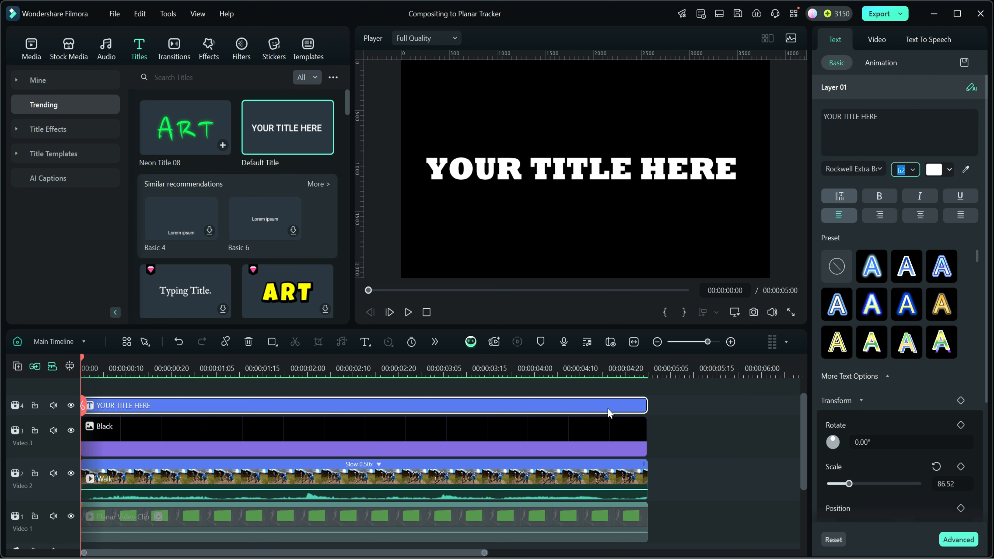
# Combine the title and Black clips into a compound clip with the name Compound Clip 3.
pyautogui.moveTo(667, 437); pyautogui.dragTo(621, 407)
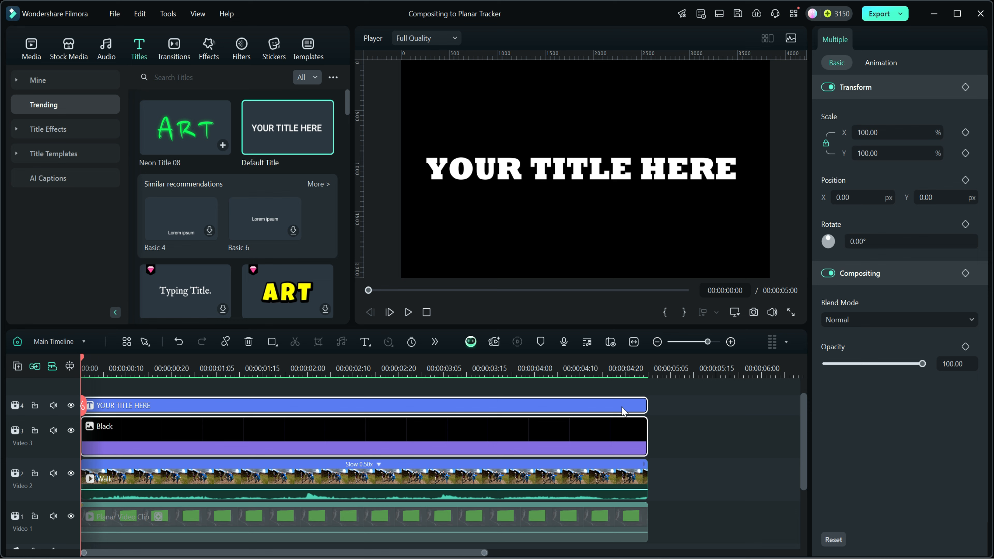
pyautogui.rightClick(588, 408)
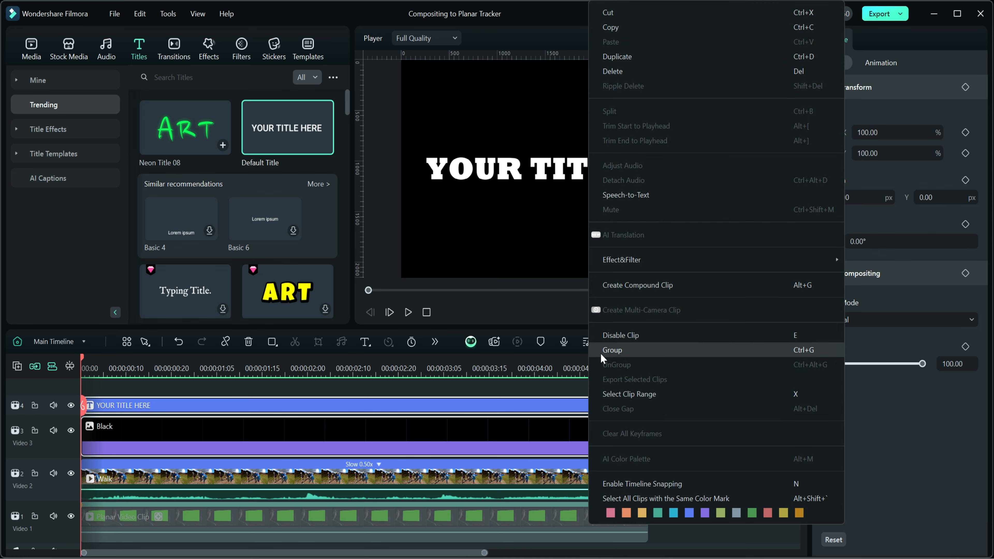
pyautogui.click(625, 286)
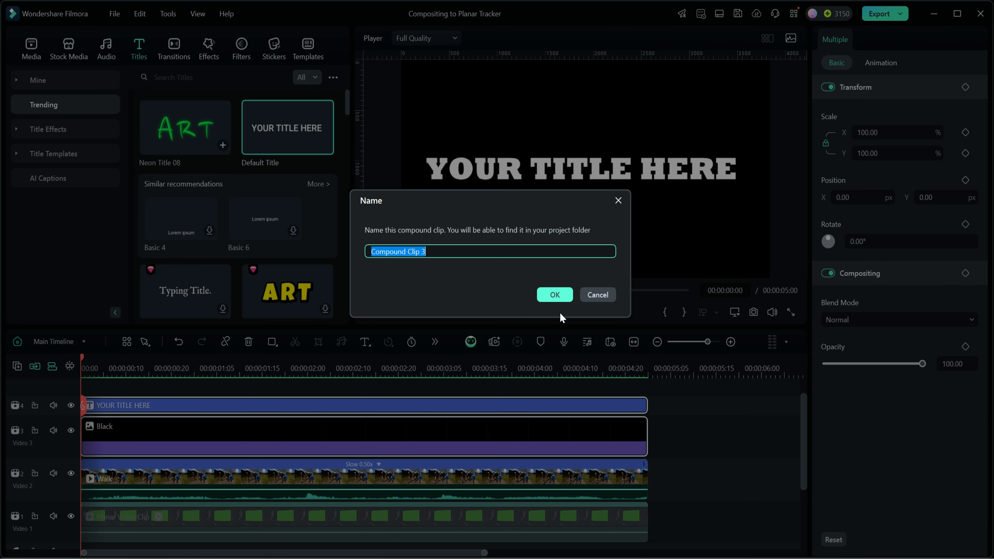
pyautogui.click(555, 295)
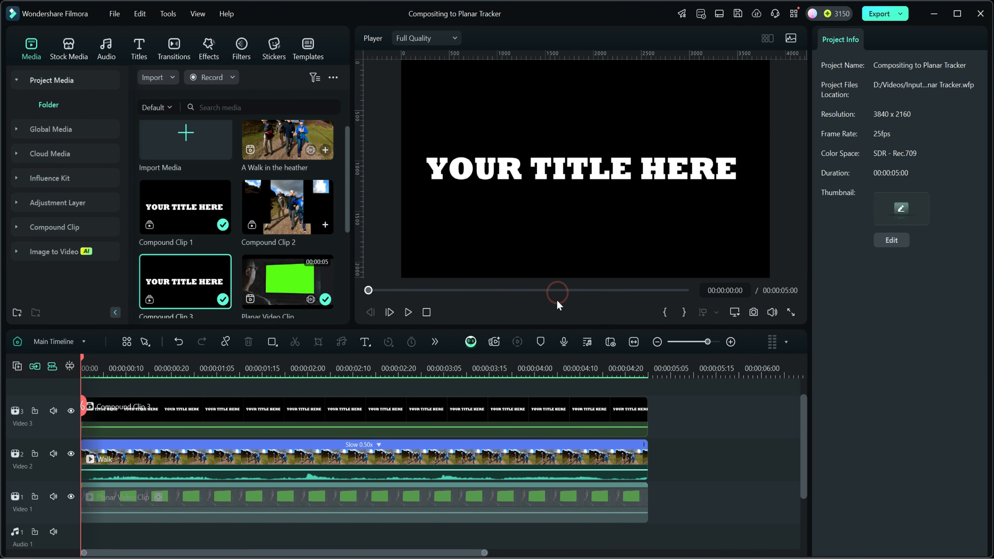
# Open Compound Clip 3 to examine its contents, dismiss the reminder and return to the main timeline.
pyautogui.doubleClick(527, 408)
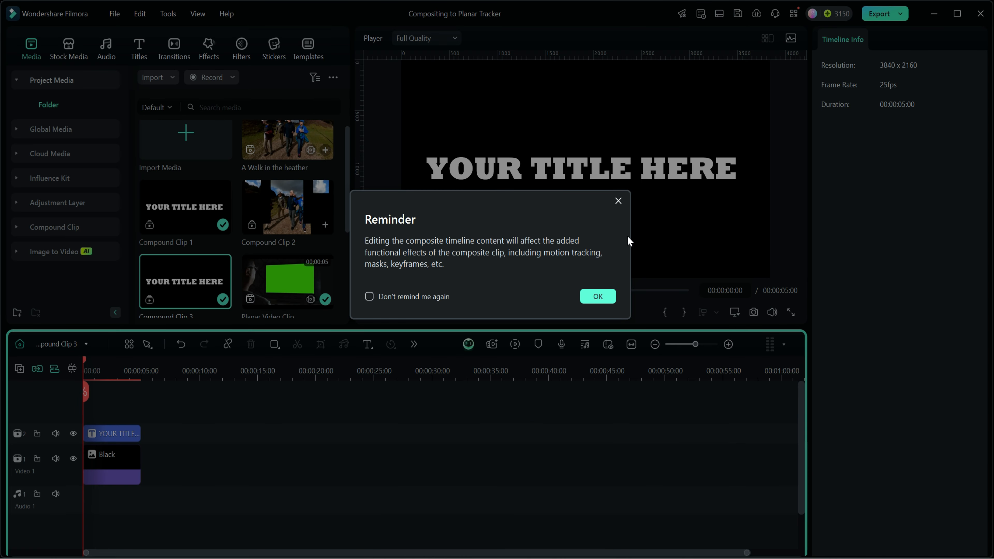
pyautogui.click(618, 202)
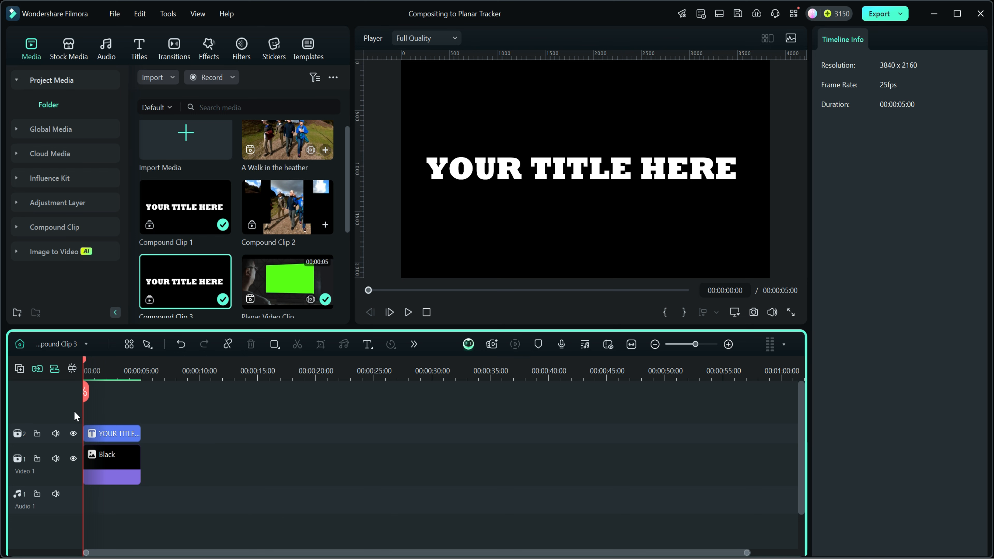
pyautogui.click(20, 345)
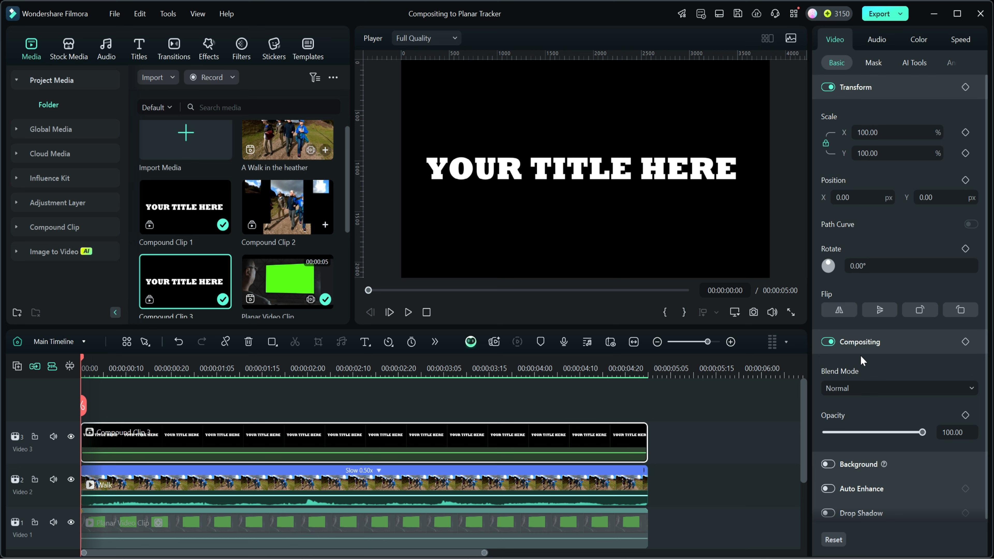
# Add Transform and Compositing keyframes to Compound Clip 3 at 00:00:00:00 and set its blend mode to Multiply.
pyautogui.click(966, 87)
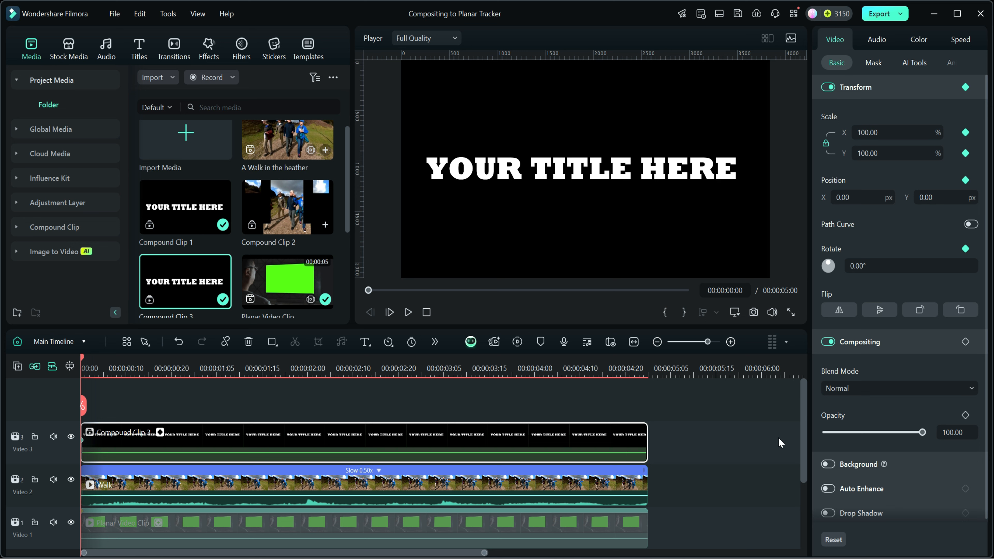
pyautogui.click(966, 342)
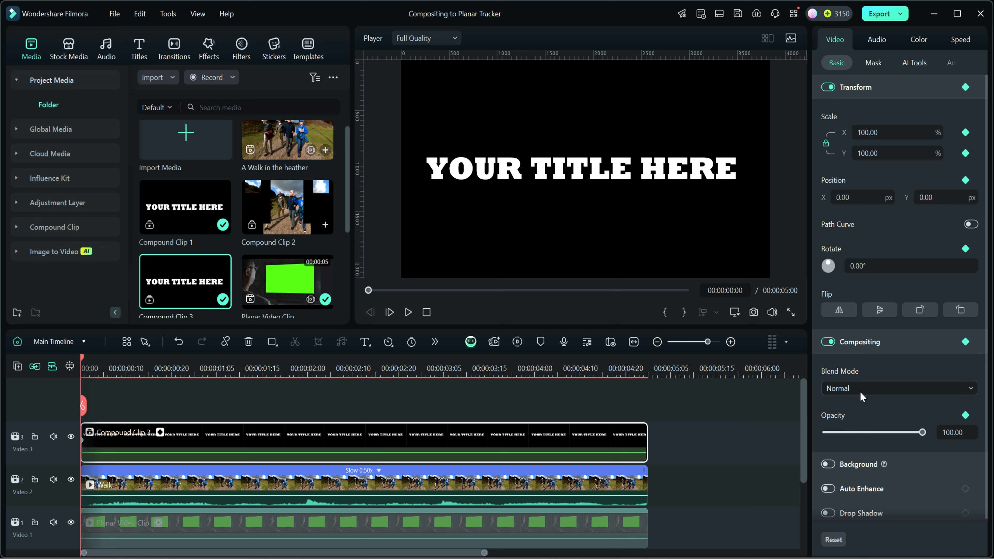
pyautogui.click(876, 389)
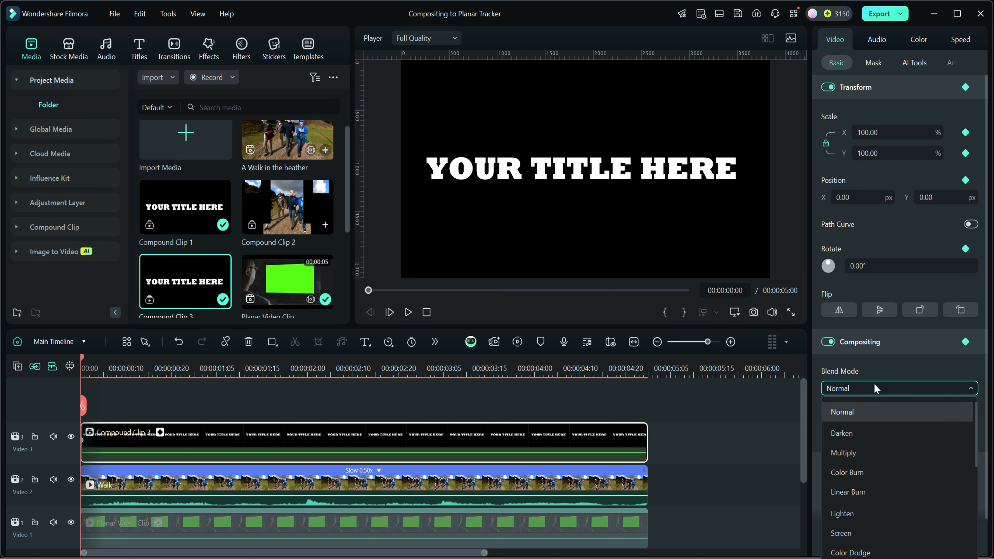
pyautogui.click(843, 455)
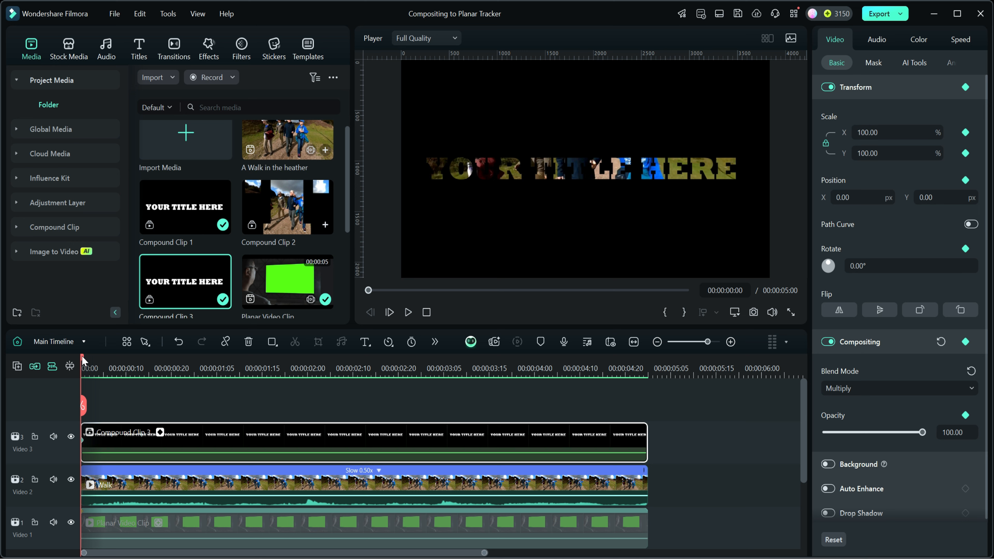
# At 00:00:03:10, scale Compound Clip 3 to 3000% and set its X position to 2494 px.
pyautogui.moveTo(82, 358); pyautogui.dragTo(467, 388)
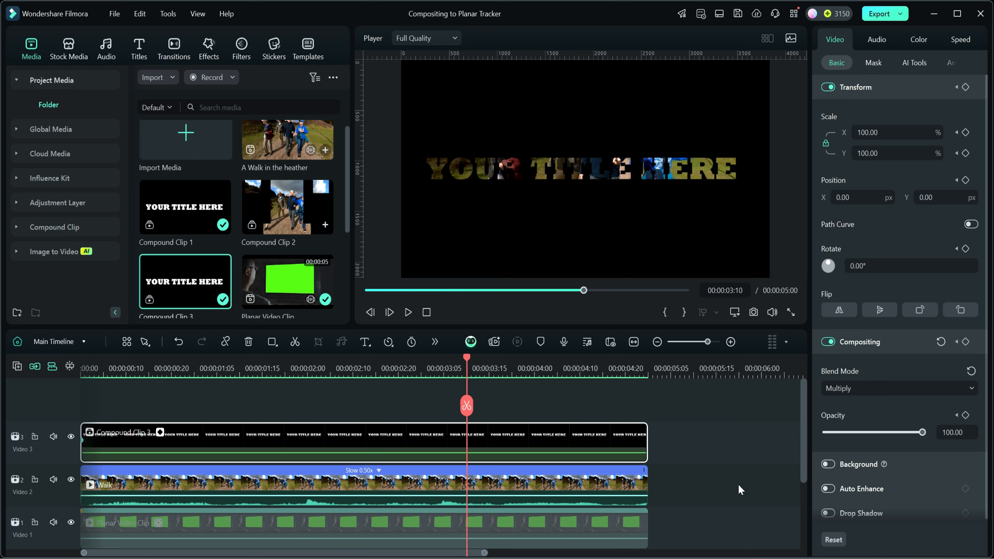
pyautogui.moveTo(863, 133); pyautogui.dragTo(922, 135)
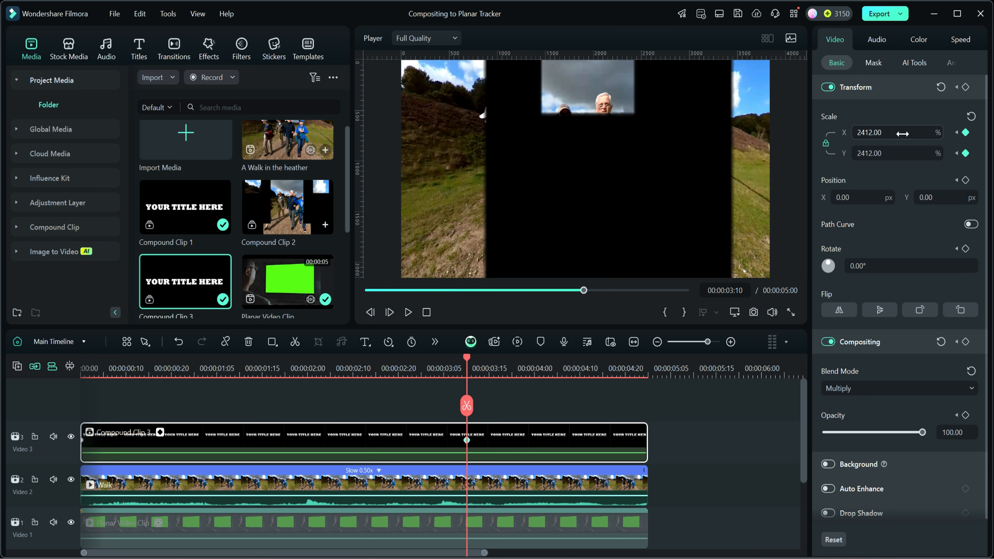
pyautogui.moveTo(861, 134); pyautogui.dragTo(911, 130)
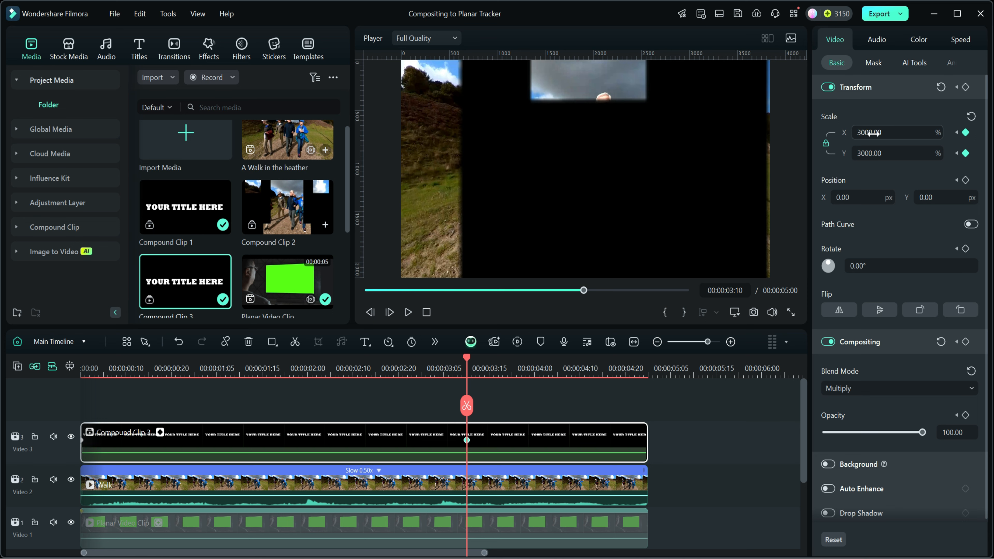
pyautogui.moveTo(846, 198)
pyautogui.mouseDown()
pyautogui.moveTo(871, 198)
pyautogui.moveTo(843, 198)
pyautogui.mouseUp()
pyautogui.moveTo(892, 155)
pyautogui.mouseDown()
pyautogui.moveTo(876, 154)
pyautogui.moveTo(886, 155)
pyautogui.mouseUp()
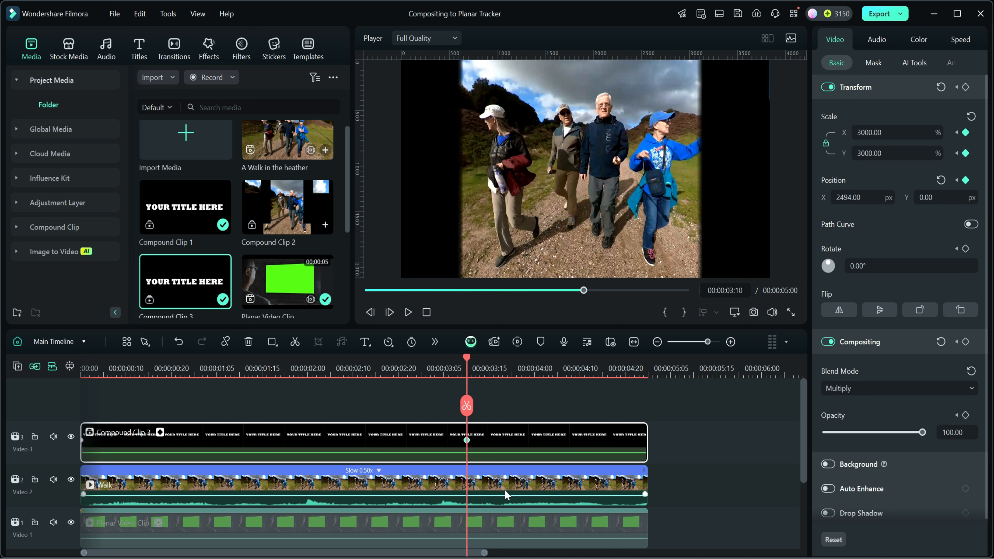
# Add a Compositing keyframe to Compound Clip 3 at 00:00:03:10 and lower its opacity to 0 at 00:00:04:02.
pyautogui.click(966, 342)
pyautogui.moveTo(468, 361); pyautogui.dragTo(543, 365)
pyautogui.moveTo(923, 433); pyautogui.dragTo(826, 433)
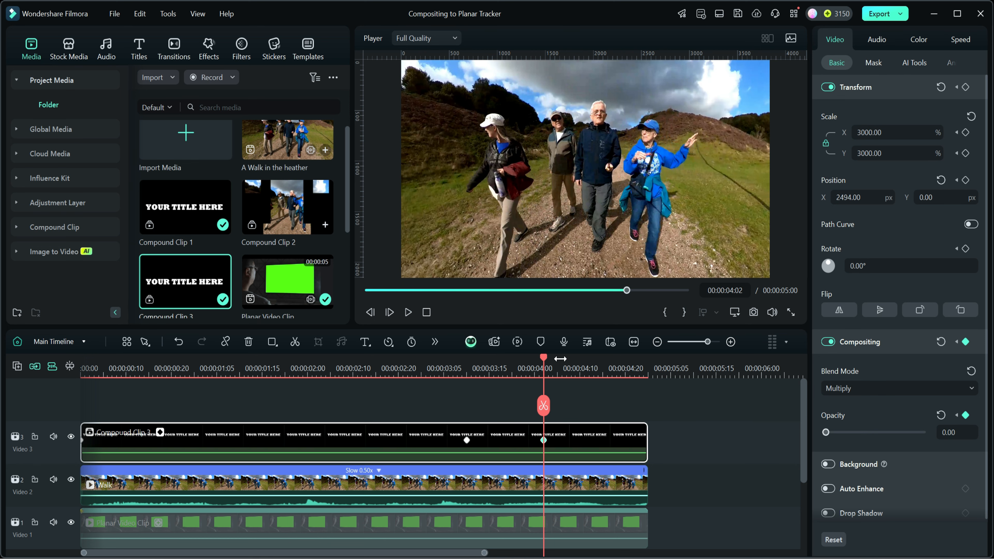
# Play the title animation from the start and preview the frame at 00:00:04:07.
pyautogui.click(427, 312)
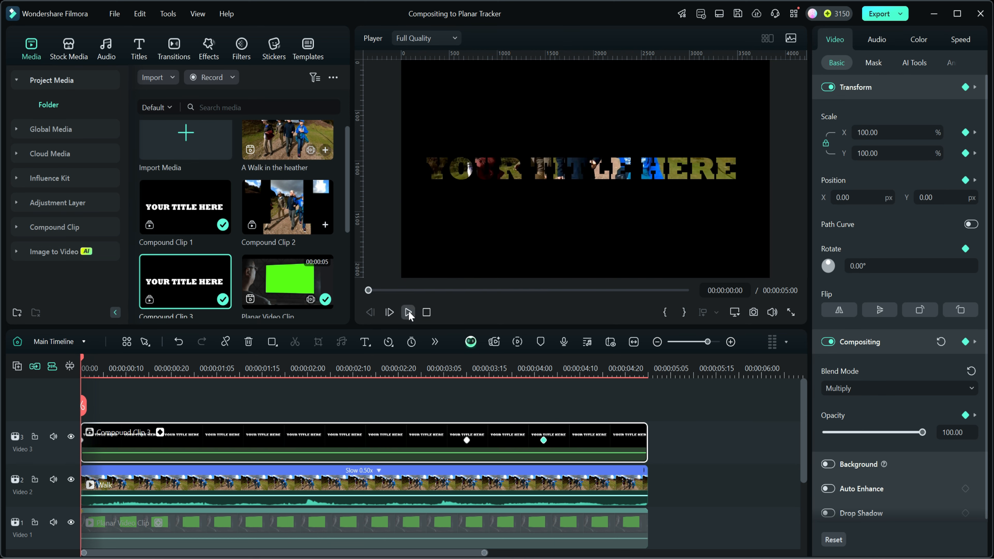
pyautogui.click(409, 312)
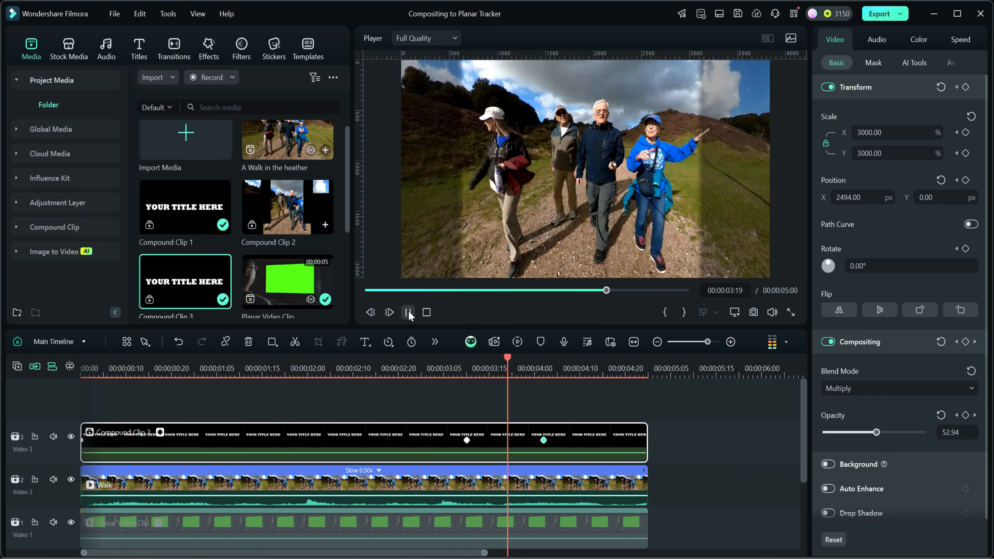
pyautogui.click(408, 312)
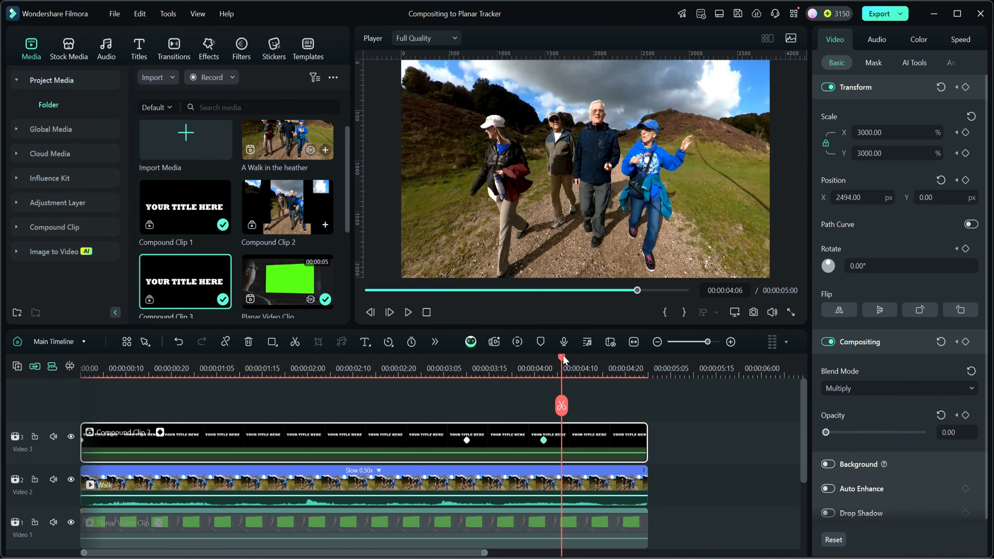
pyautogui.moveTo(562, 356)
pyautogui.mouseDown()
pyautogui.moveTo(590, 362)
pyautogui.moveTo(565, 362)
pyautogui.mouseUp()
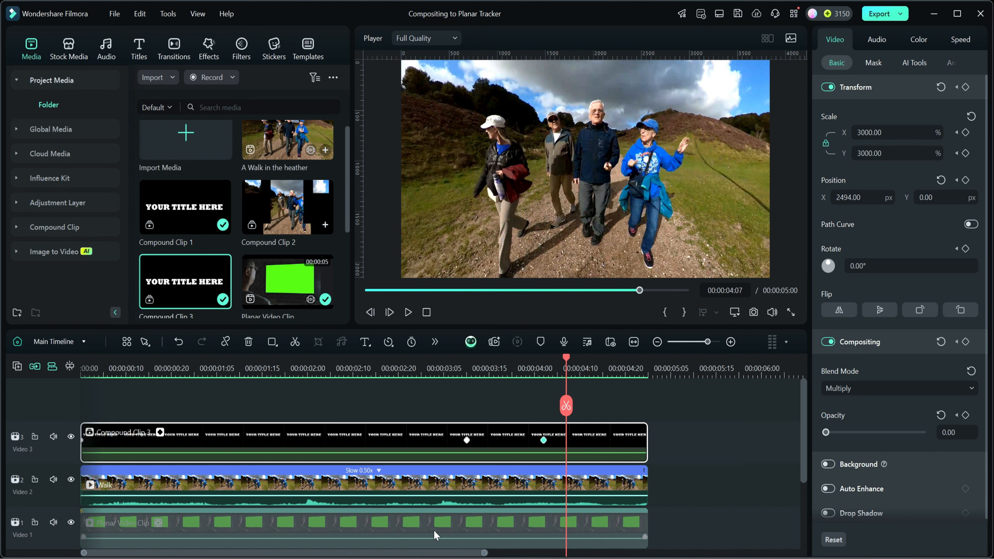
# Combine Compound Clip 3 and the Walk clip into a new compound clip, keeping the suggested name.
pyautogui.click(689, 494)
pyautogui.moveTo(690, 499); pyautogui.dragTo(604, 443)
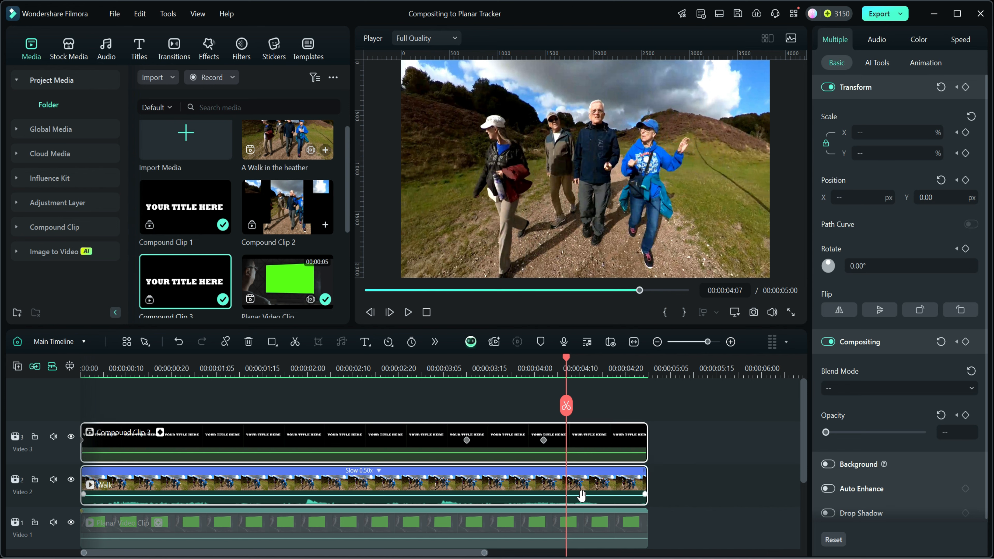
pyautogui.rightClick(592, 446)
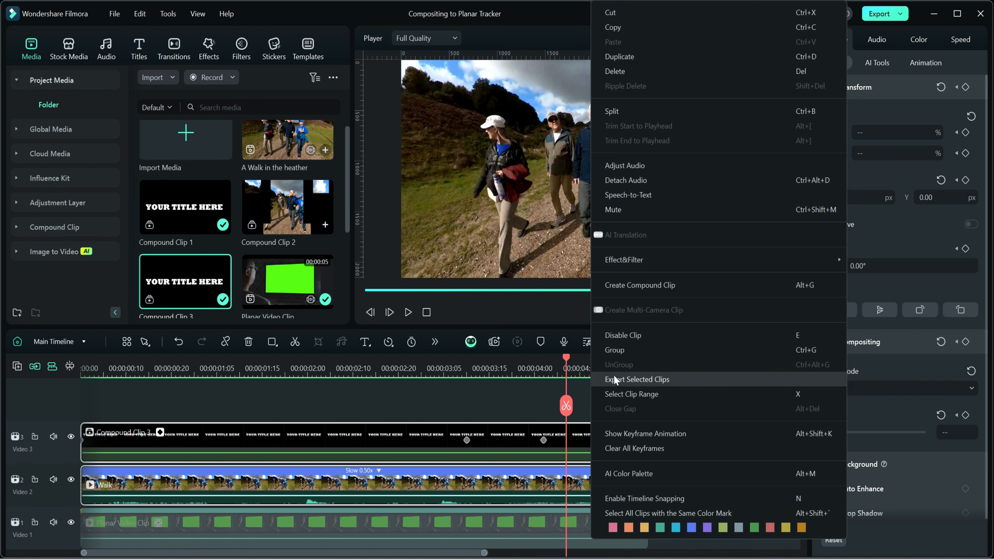
pyautogui.click(632, 284)
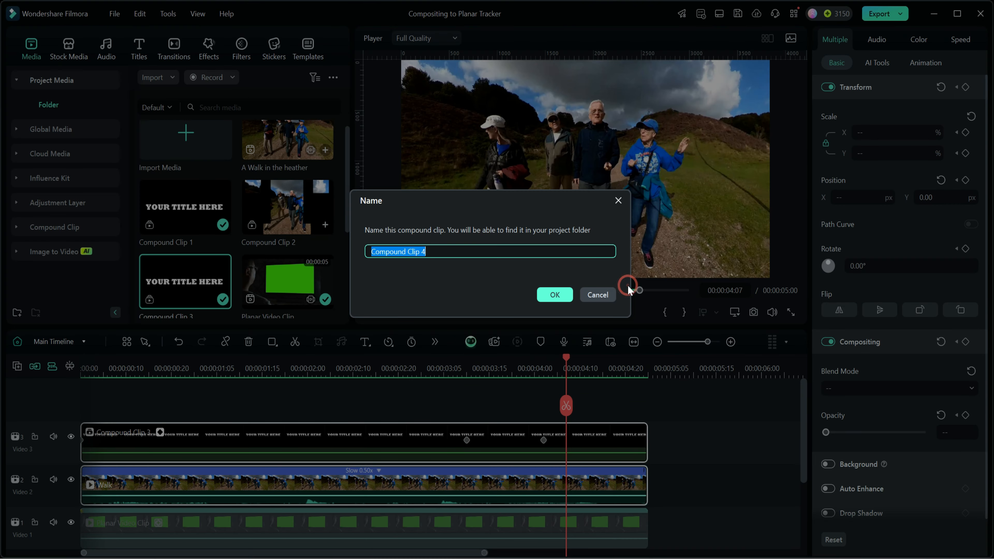
pyautogui.click(554, 297)
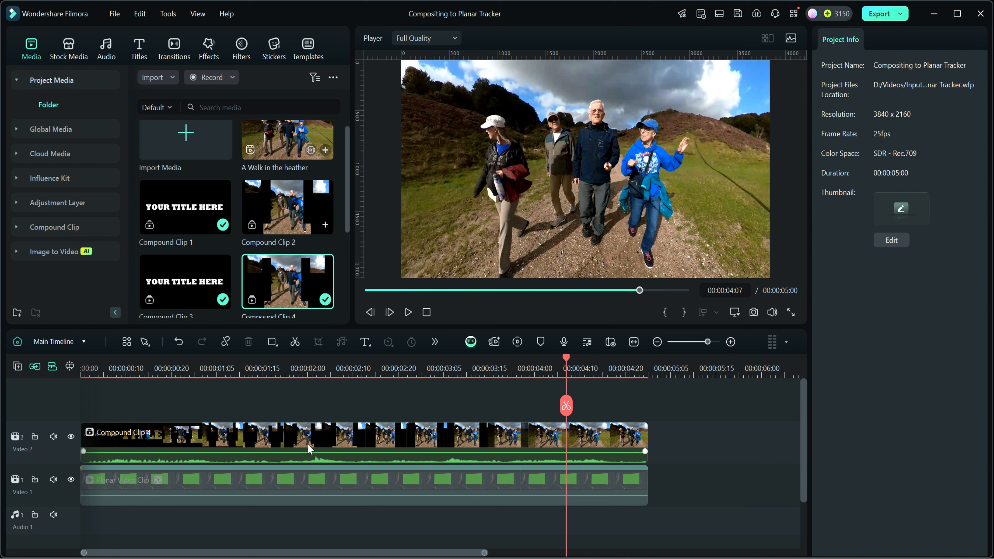
# Play the new compound clip from the start to check the title reveal, and return the playhead to 00:00:00:00.
pyautogui.click(426, 312)
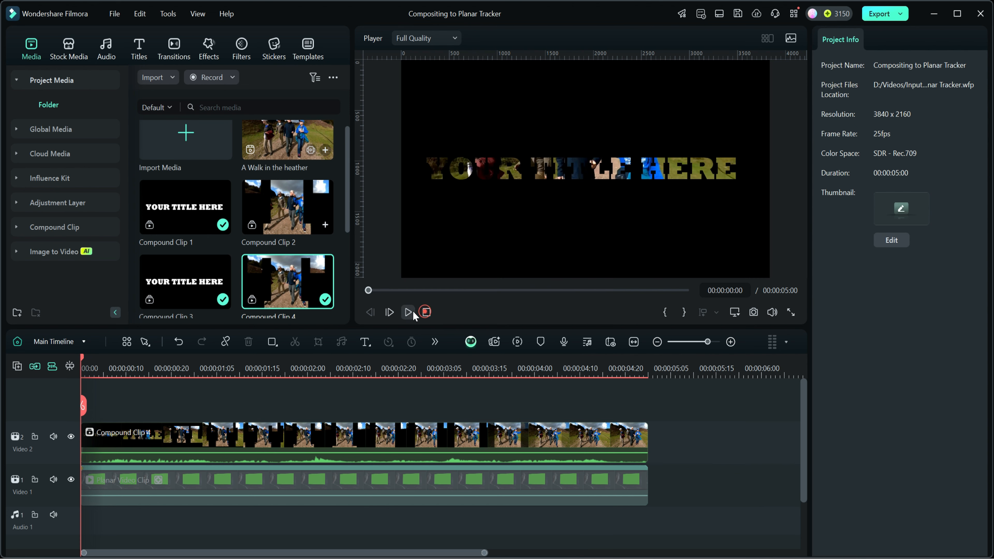
pyautogui.click(408, 312)
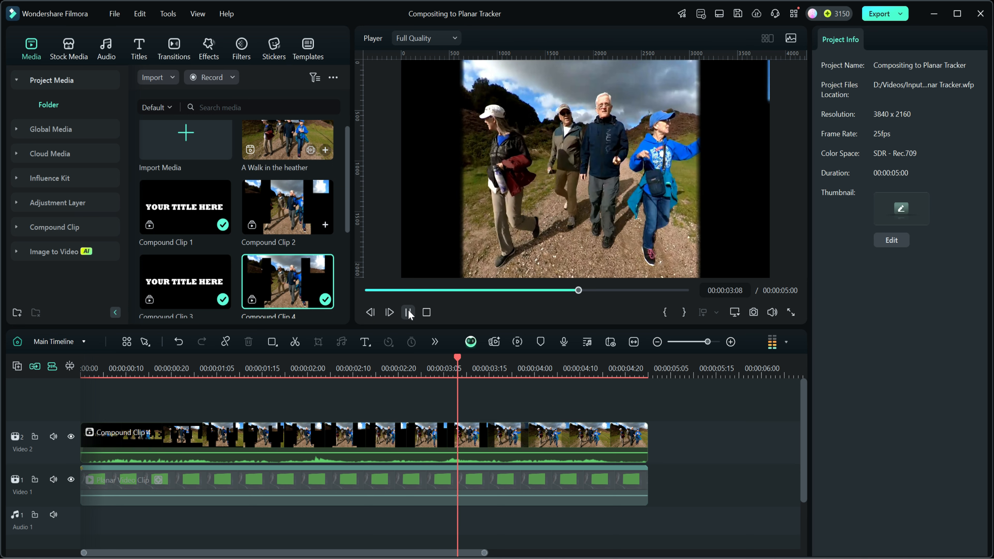
pyautogui.click(409, 313)
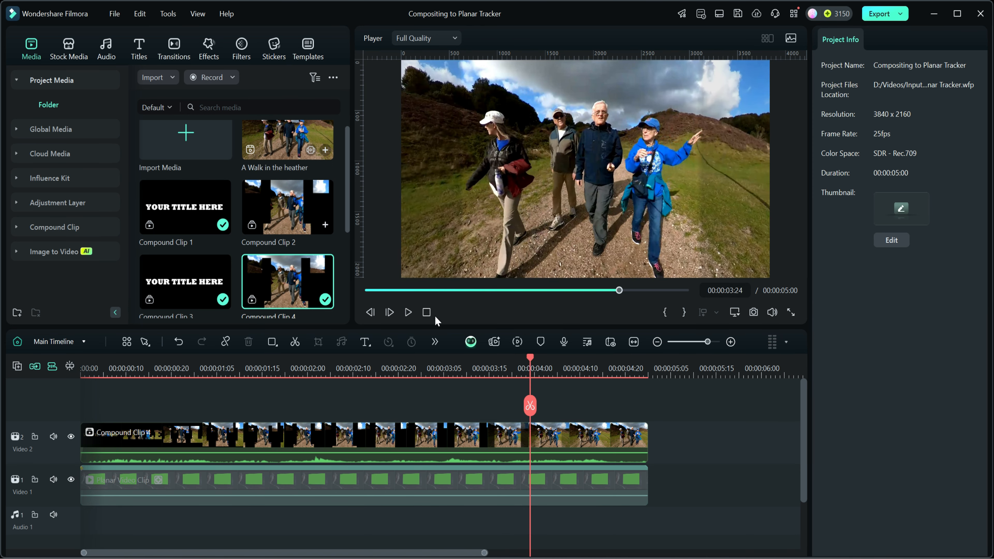
pyautogui.click(427, 313)
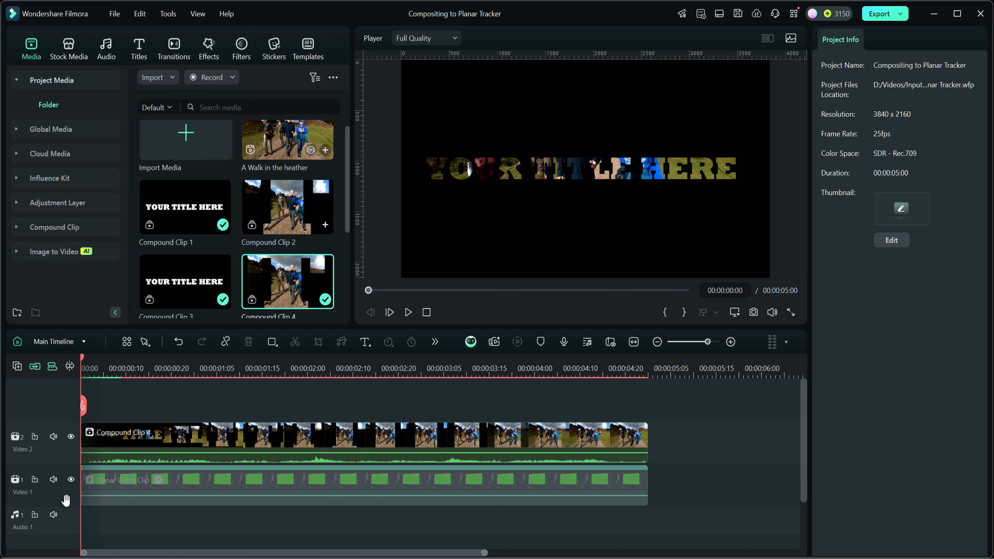
# Enable Planar Video Clip on the Video 1 track and select it for editing.
pyautogui.rightClick(221, 486)
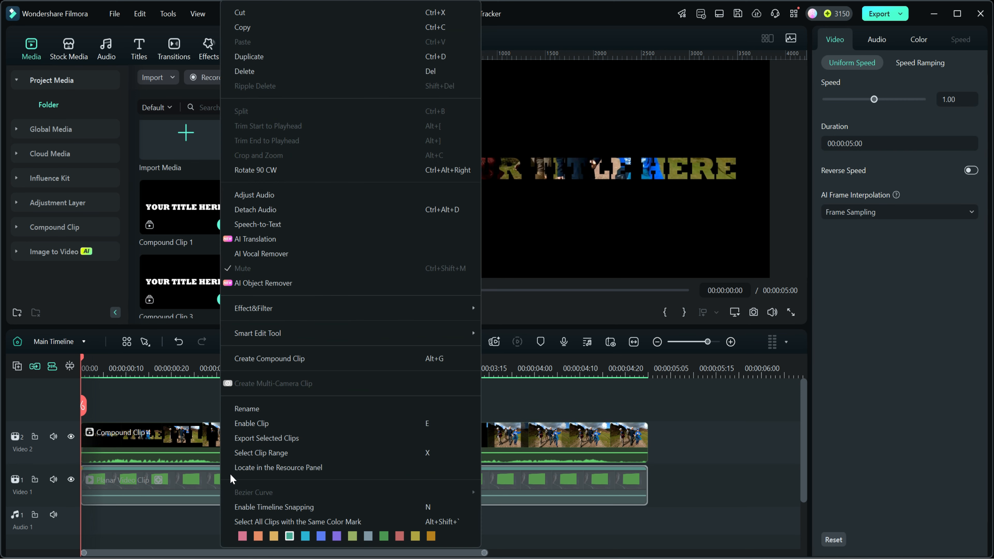
pyautogui.click(247, 424)
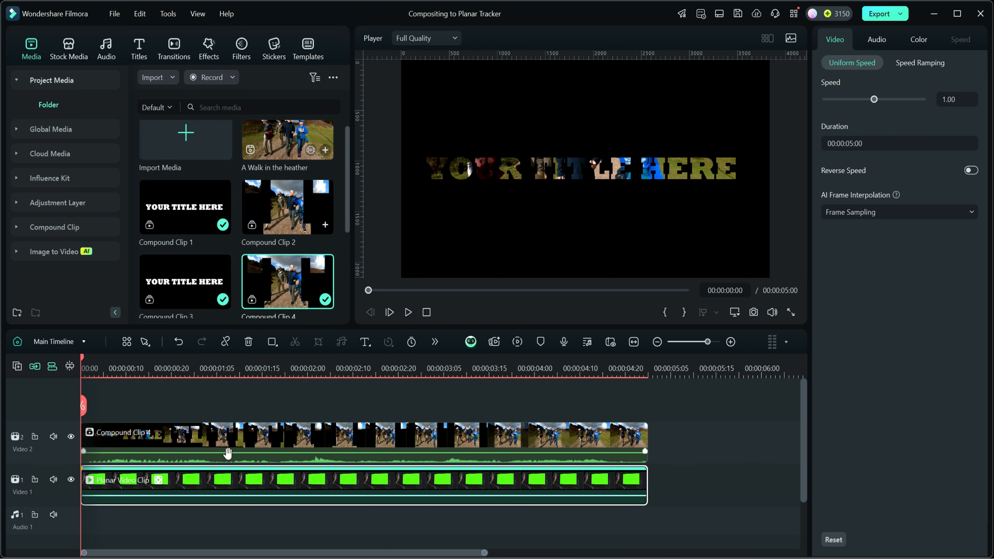
pyautogui.click(399, 475)
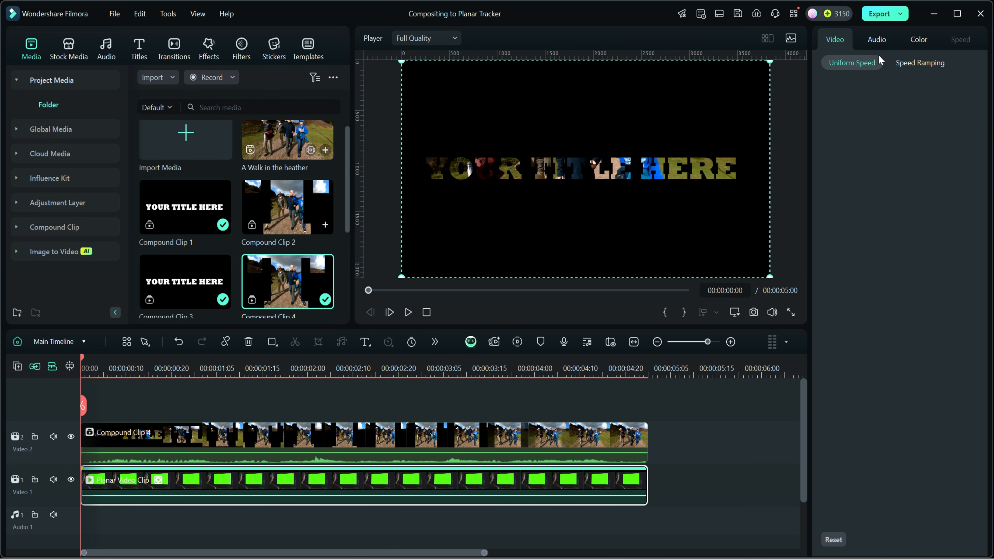
pyautogui.click(548, 440)
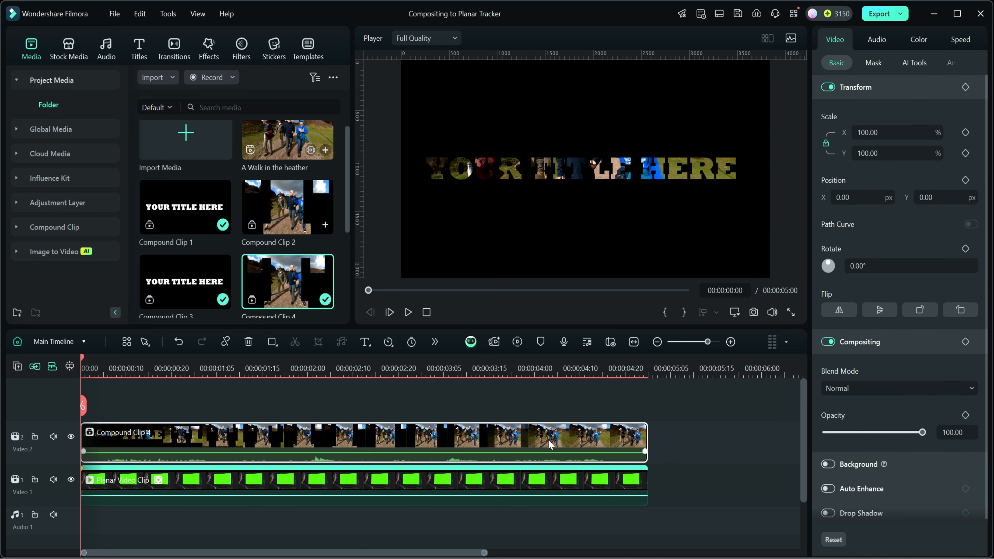
pyautogui.click(544, 484)
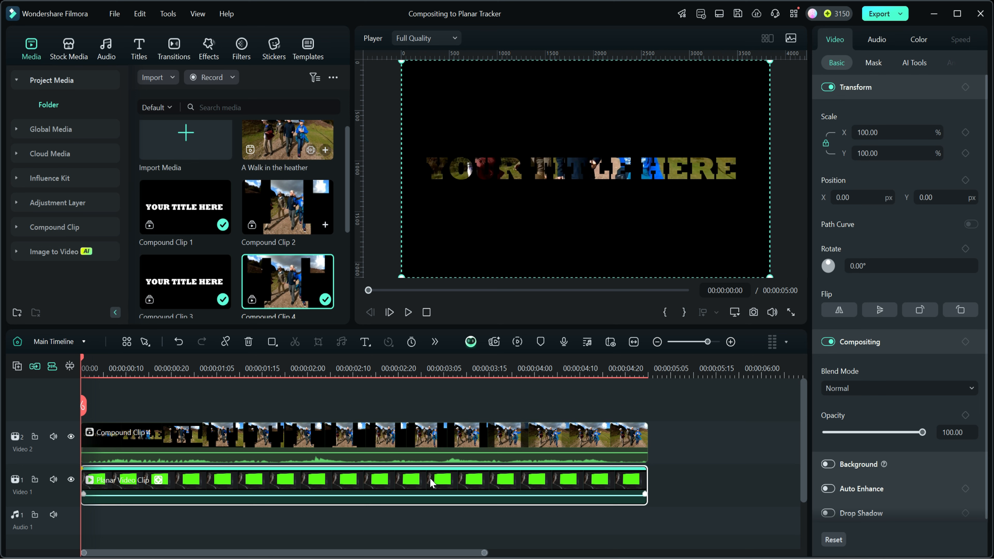
# Check the Link Element options of Planar Video Clip's planar tracker, and disable the clip again.
pyautogui.click(915, 63)
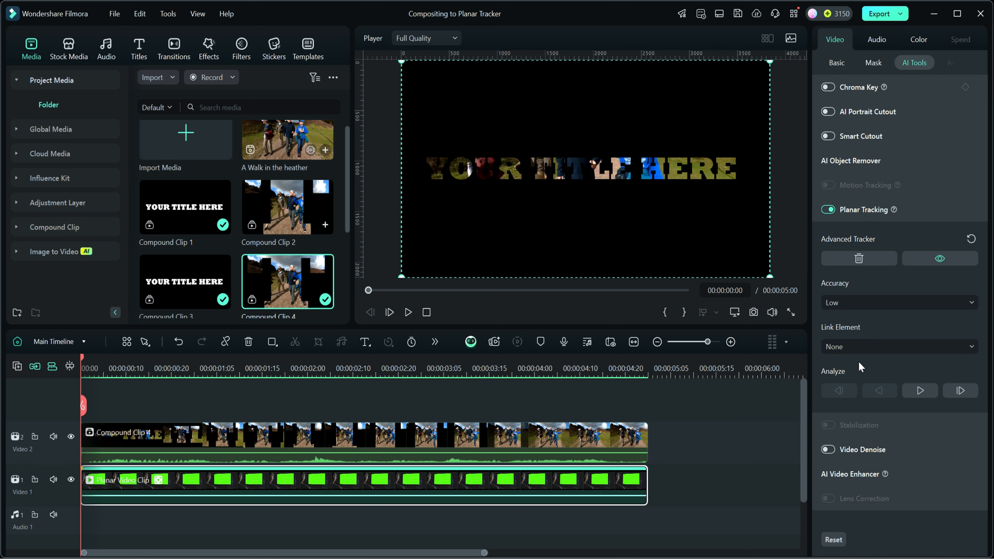
pyautogui.click(861, 344)
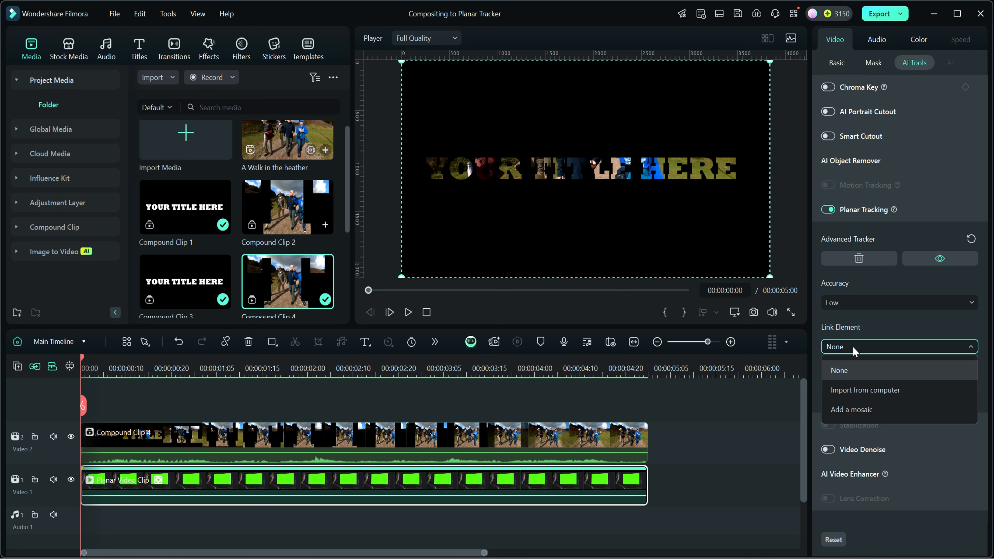
pyautogui.click(853, 346)
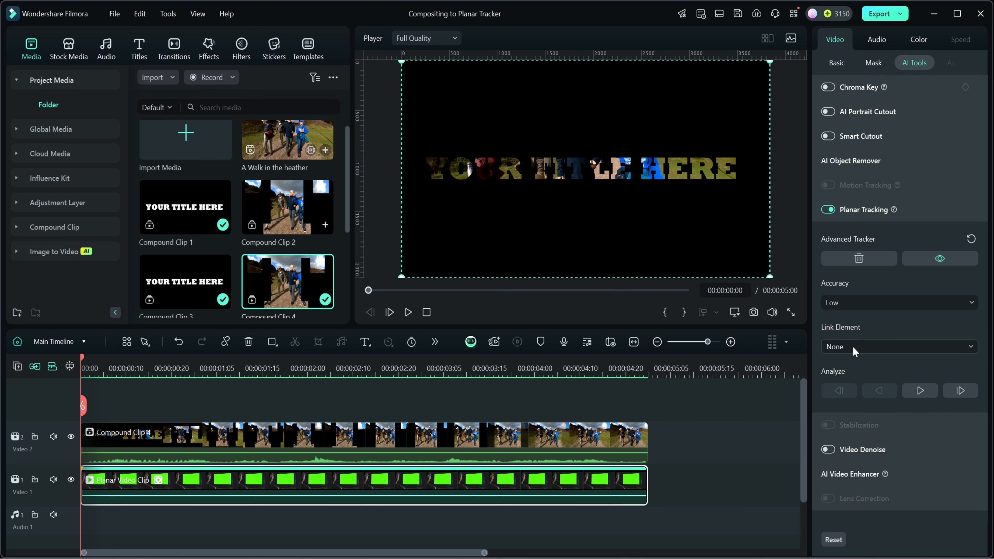
pyautogui.rightClick(268, 489)
pyautogui.click(299, 424)
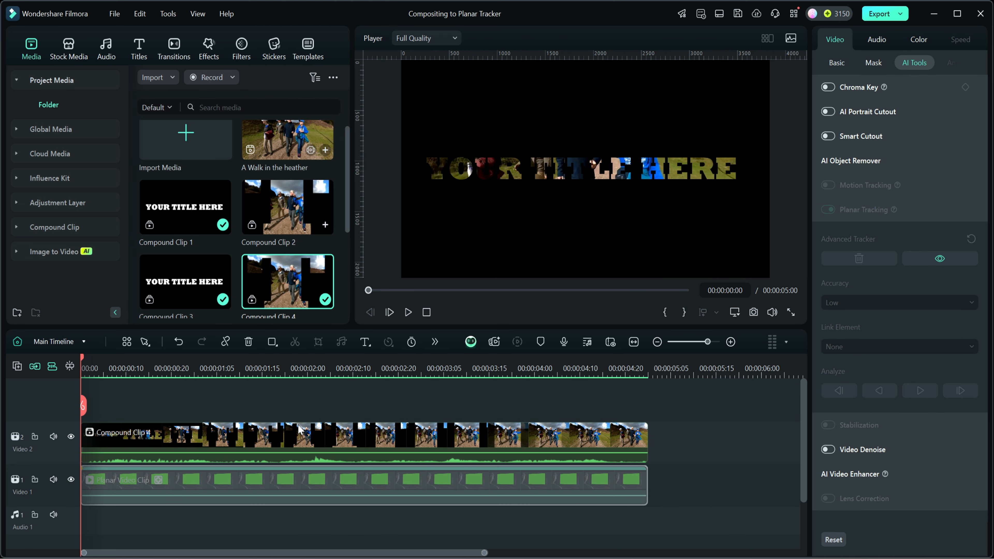
# Export the Compound Clip 4 title reveal as a local MP4 named c4.
pyautogui.click(305, 445)
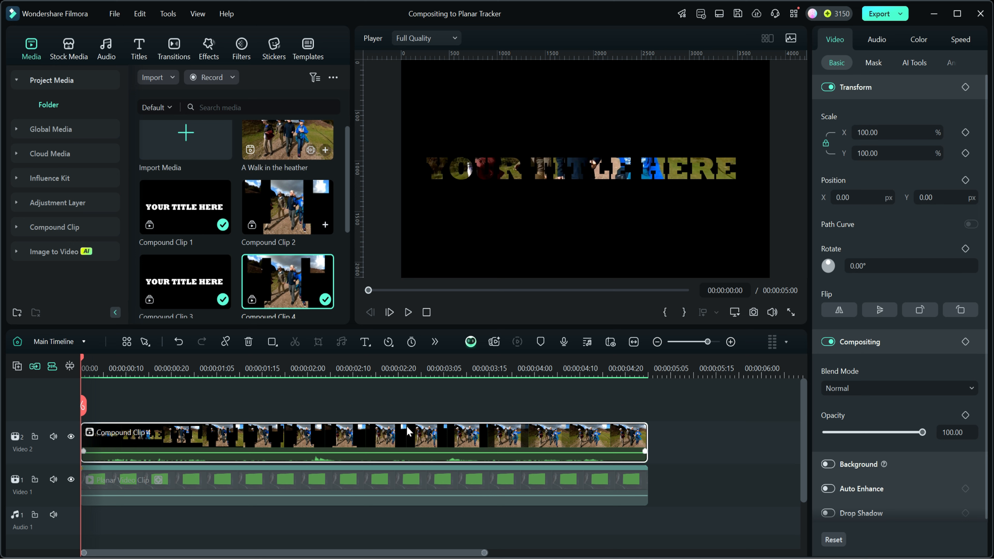
pyautogui.click(881, 14)
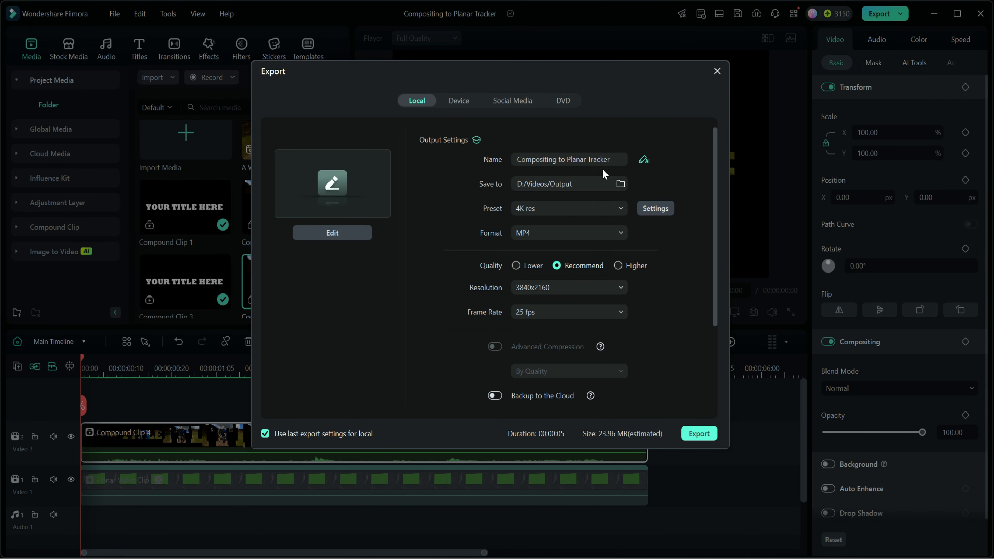
pyautogui.click(617, 159)
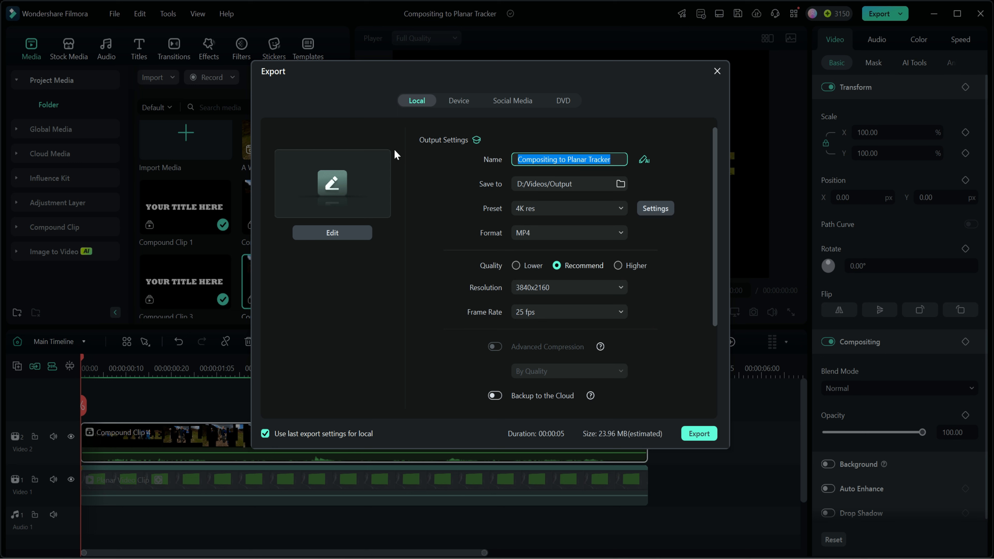
pyautogui.write('c4')
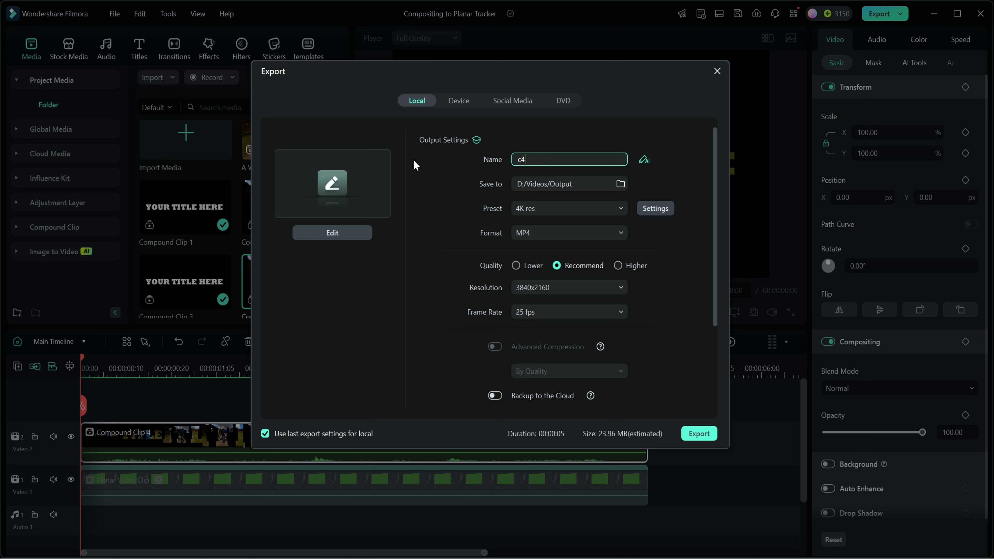
pyautogui.click(696, 438)
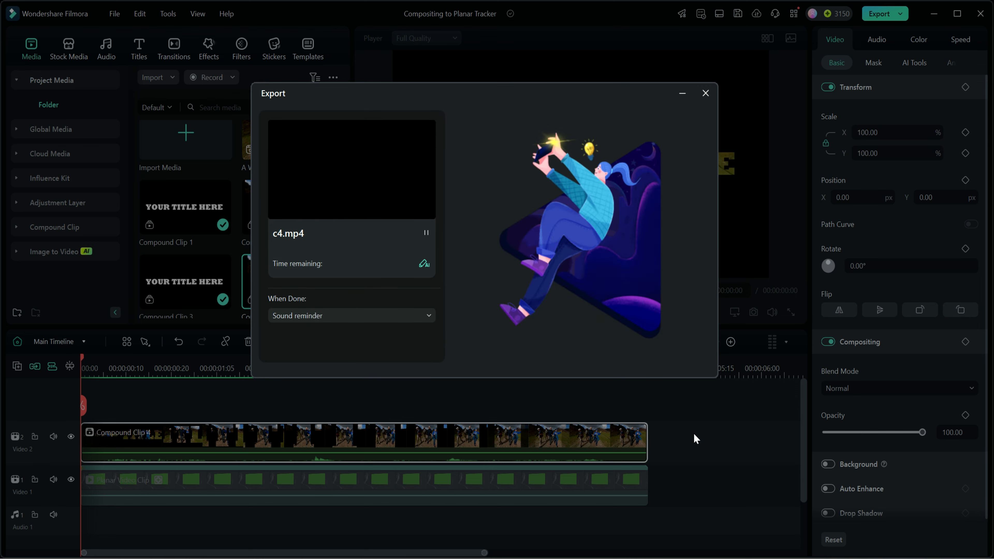
pyautogui.click(706, 94)
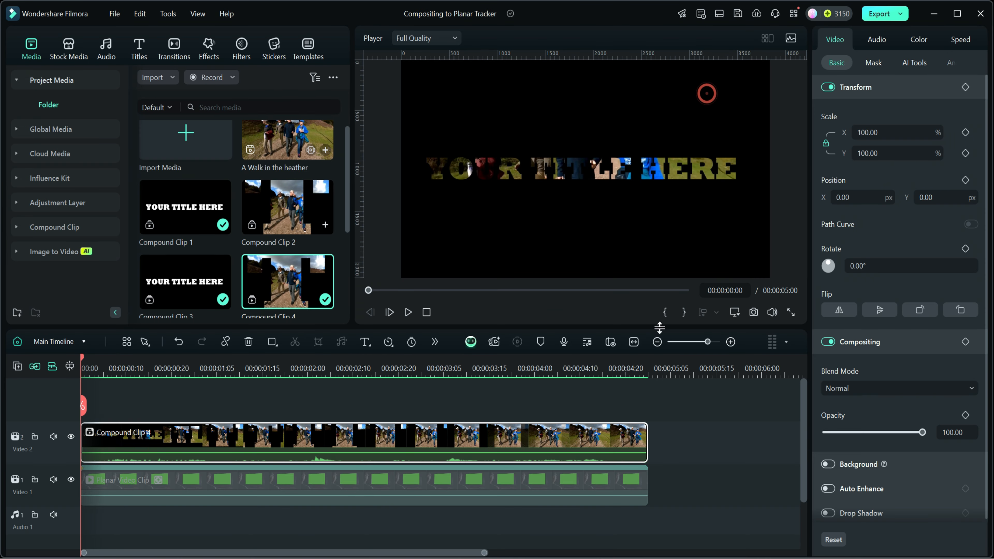
# Import the rendered c4.mp4 from the Output folder into the project media.
pyautogui.click(154, 81)
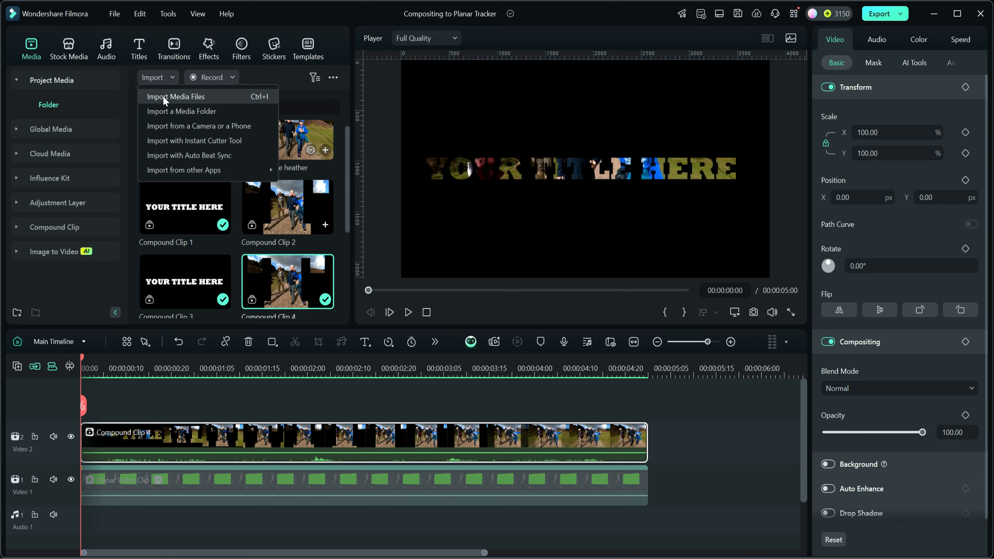
pyautogui.click(163, 96)
pyautogui.click(234, 160)
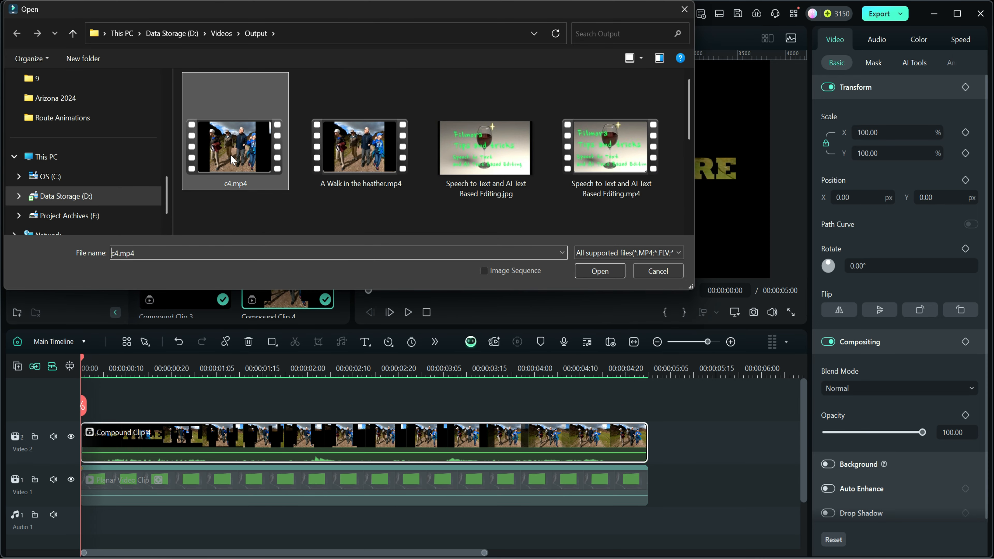
pyautogui.click(601, 271)
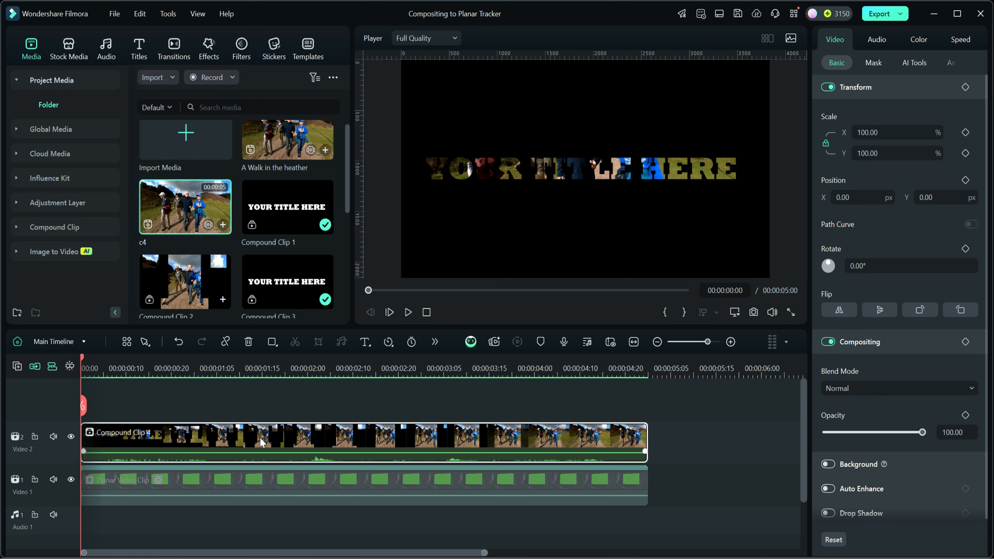
# Replace Compound Clip 4 with the c4 clip at the start of the track above Planar Video Clip.
pyautogui.press('Delete')
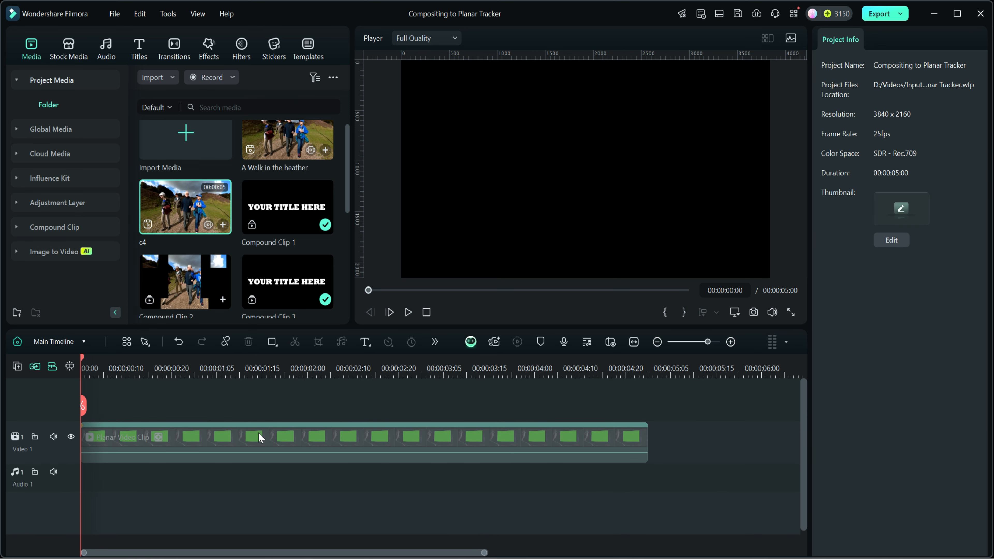
pyautogui.moveTo(168, 205); pyautogui.dragTo(137, 403)
pyautogui.moveTo(236, 426); pyautogui.dragTo(179, 431)
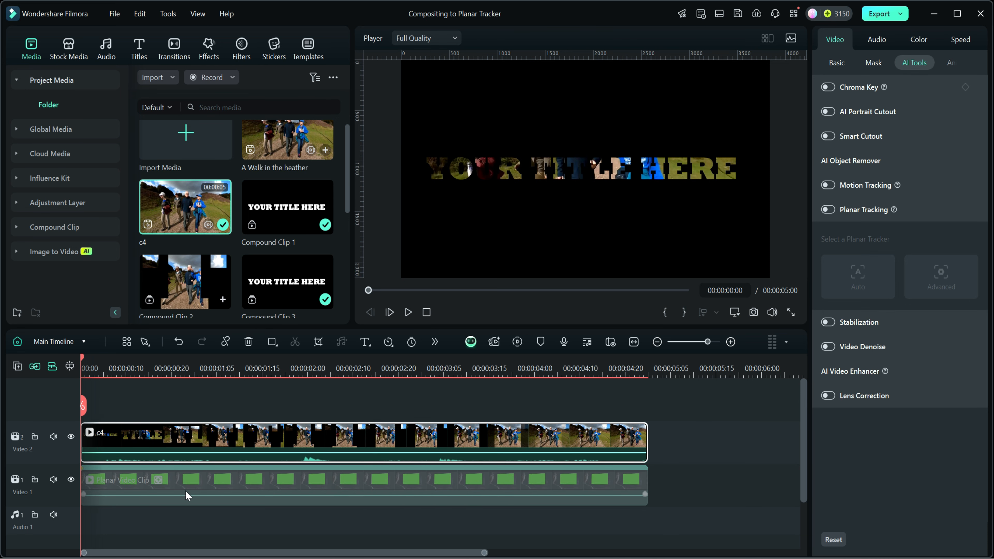
# Link c4 to the planar tracker of the re-enabled Planar Video Clip and play the composite from the start.
pyautogui.rightClick(185, 495)
pyautogui.click(218, 427)
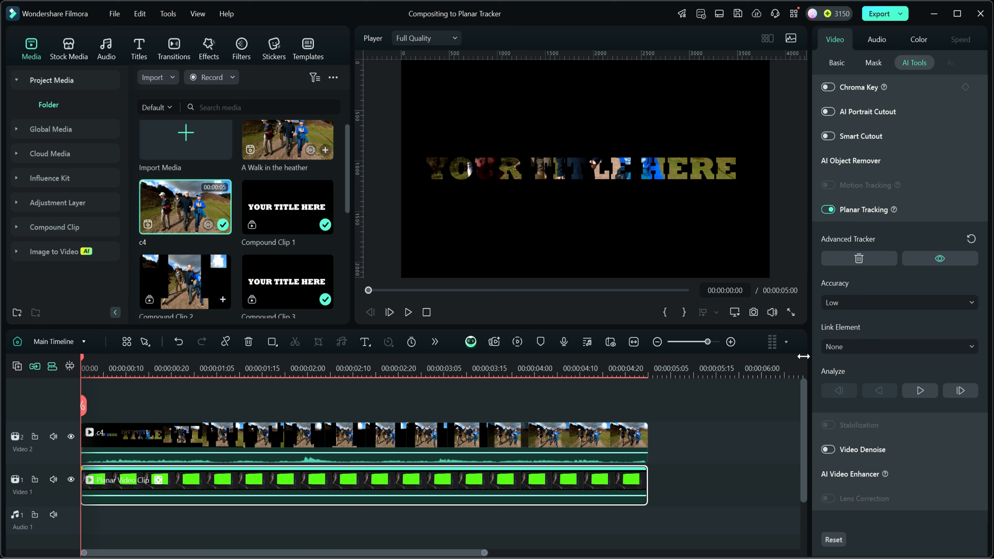
pyautogui.click(870, 347)
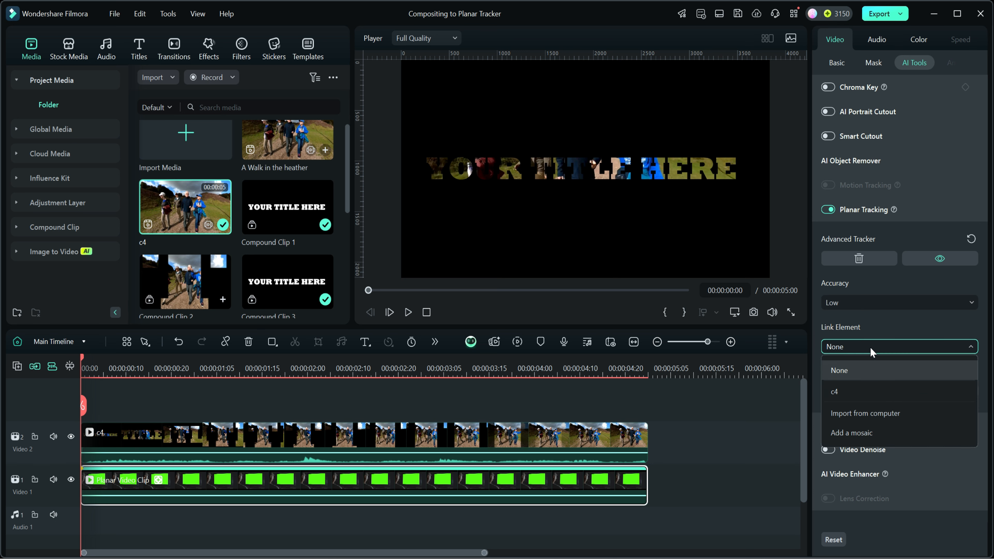
pyautogui.click(839, 392)
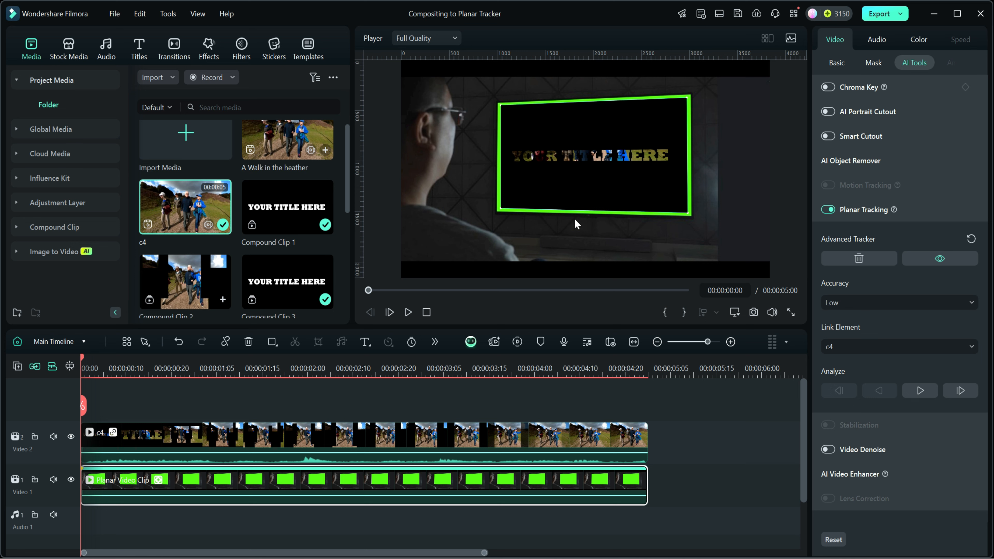
pyautogui.click(409, 313)
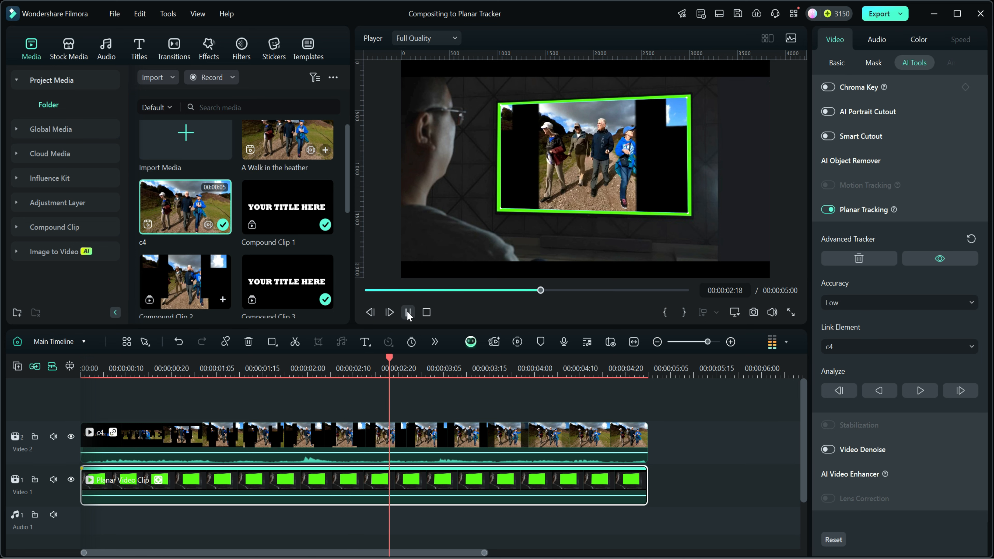
pyautogui.click(408, 312)
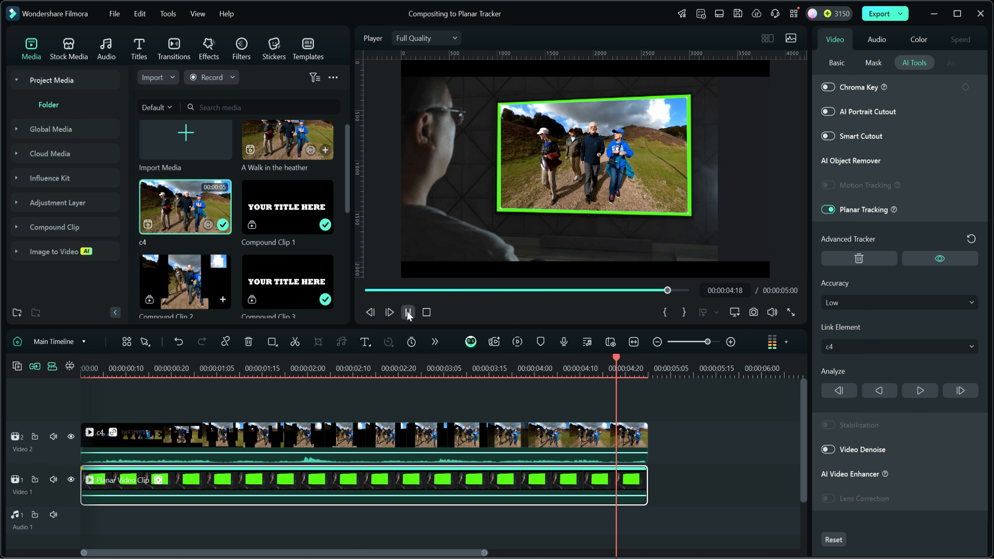